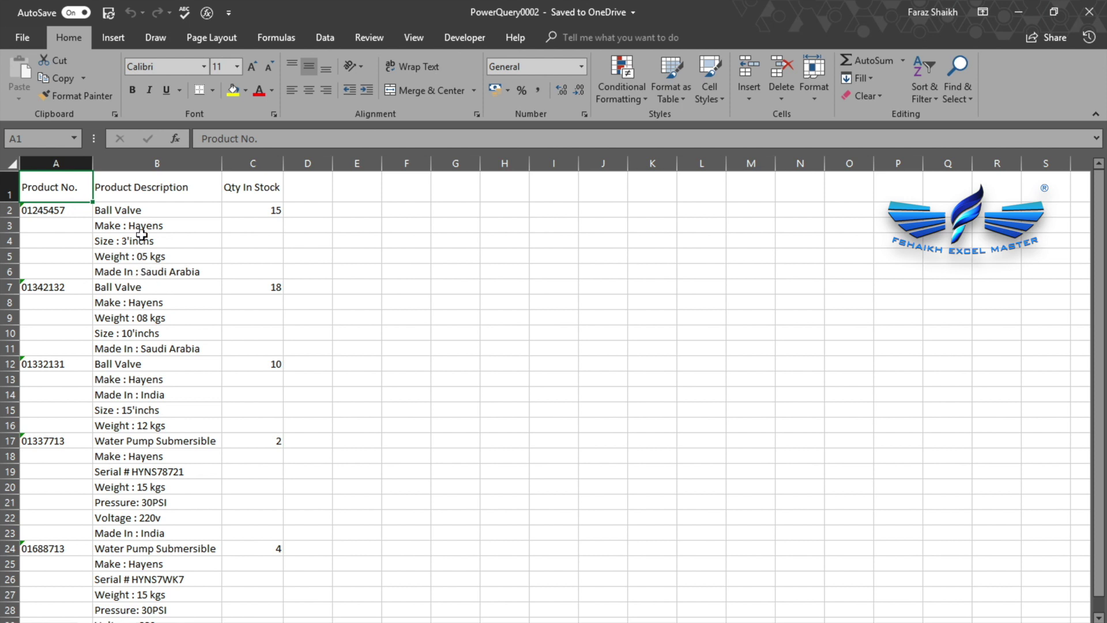
Look over the product data, selecting the first product's description lines and the Ball Valve cell
{"action": "left_click_drag", "start_coordinate": [133, 210], "coordinate": [138, 271]}
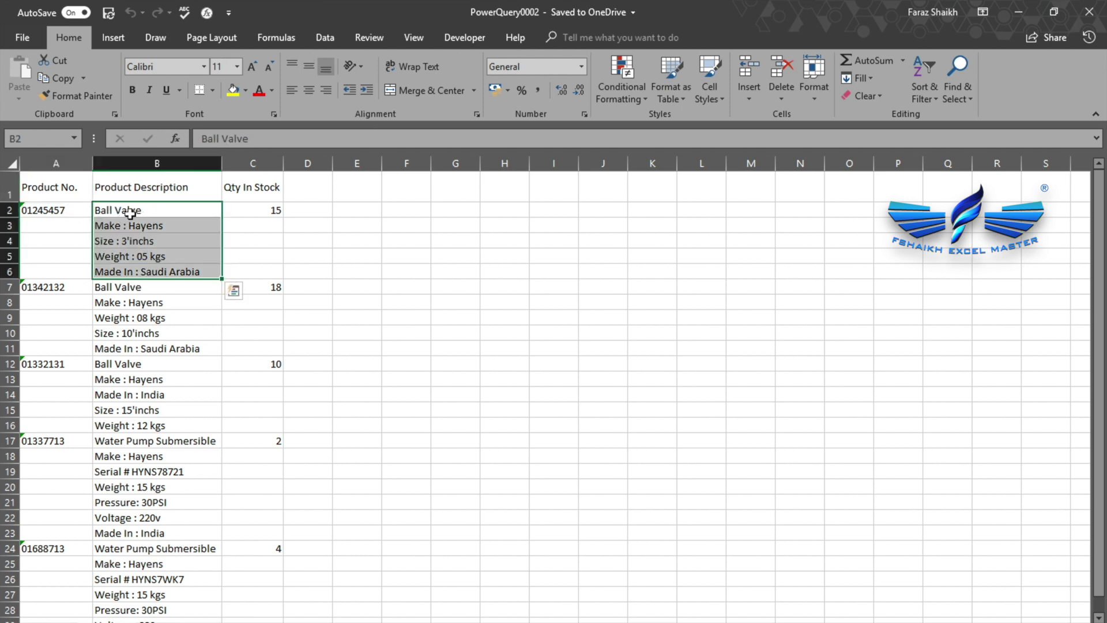
{"action": "left_click", "coordinate": [147, 216]}
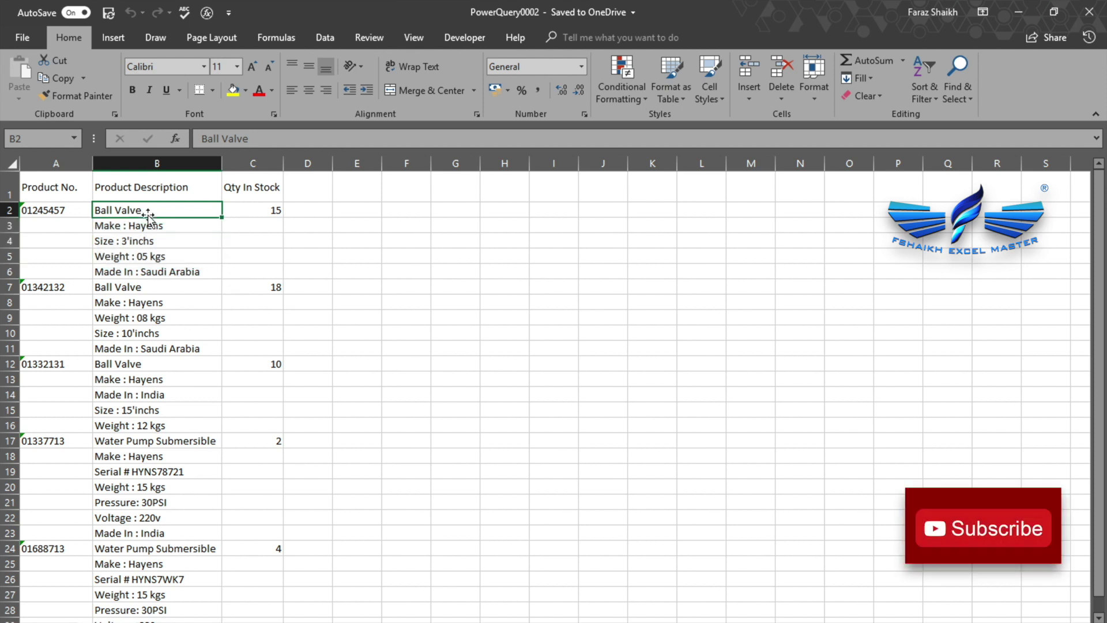
{"action": "left_click_drag", "start_coordinate": [138, 217], "coordinate": [170, 211]}
{"action": "scroll", "coordinate": [133, 299], "scroll_direction": "down", "scroll_amount": 4}
{"action": "scroll", "coordinate": [136, 304], "scroll_direction": "down", "scroll_amount": 10}
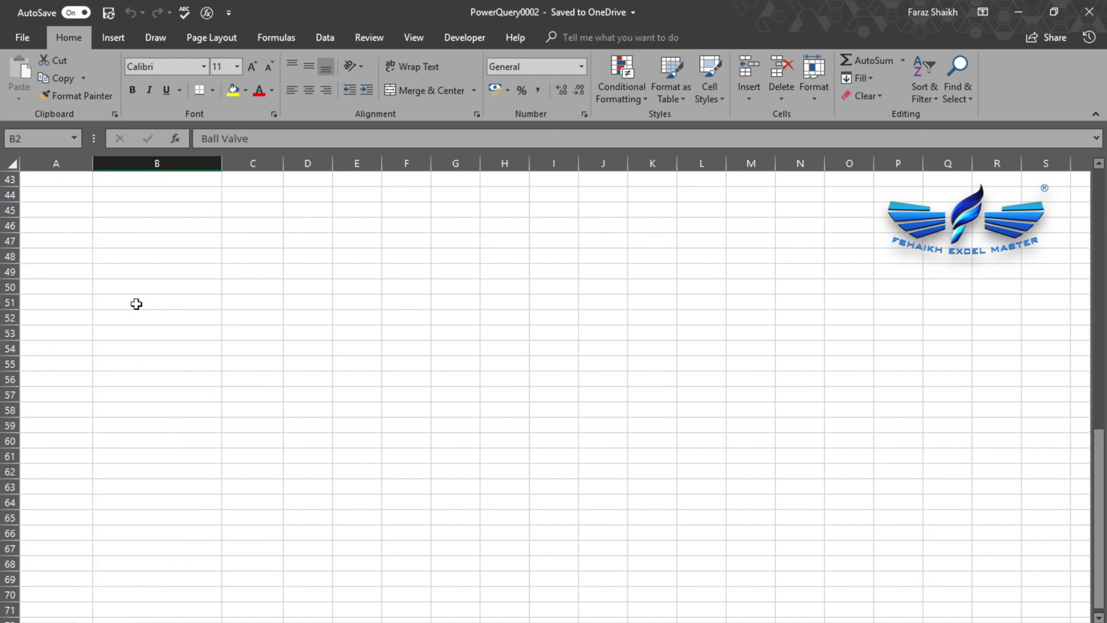
{"action": "scroll", "coordinate": [136, 304], "scroll_direction": "up", "scroll_amount": 14}
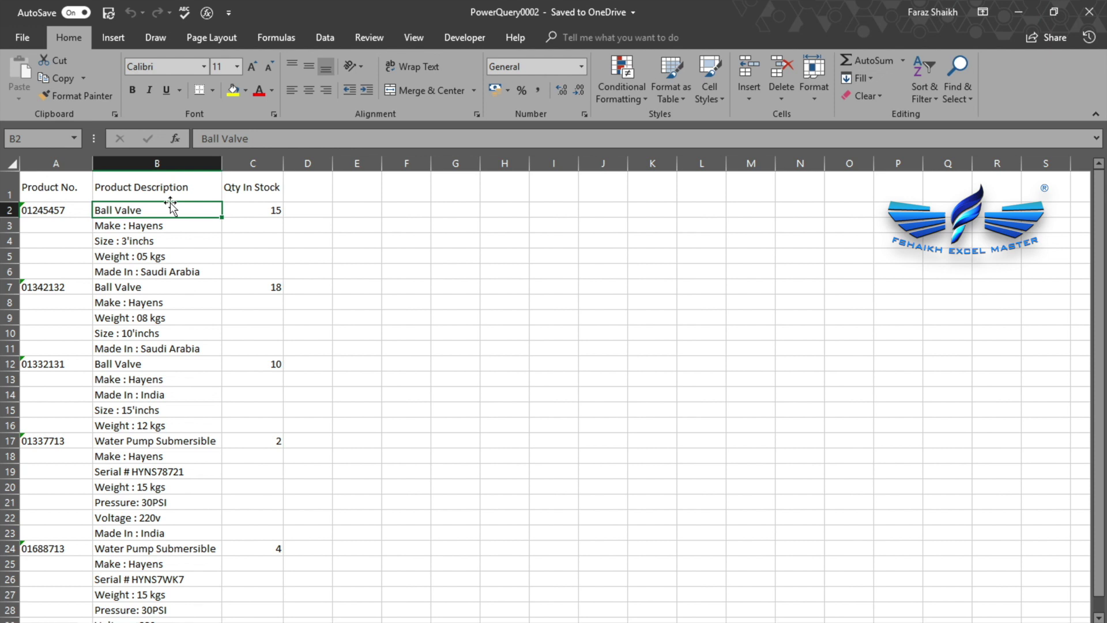
Convert A1:C30 into a table with headers and name it ProductList
{"action": "key", "text": "ctrl+t"}
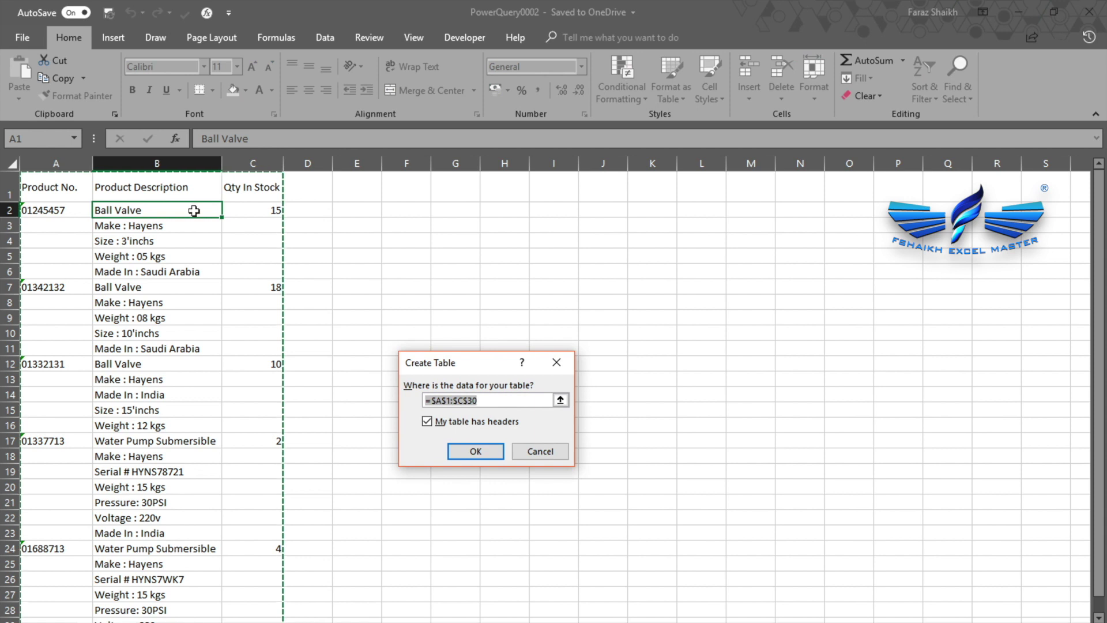
{"action": "left_click", "coordinate": [487, 451]}
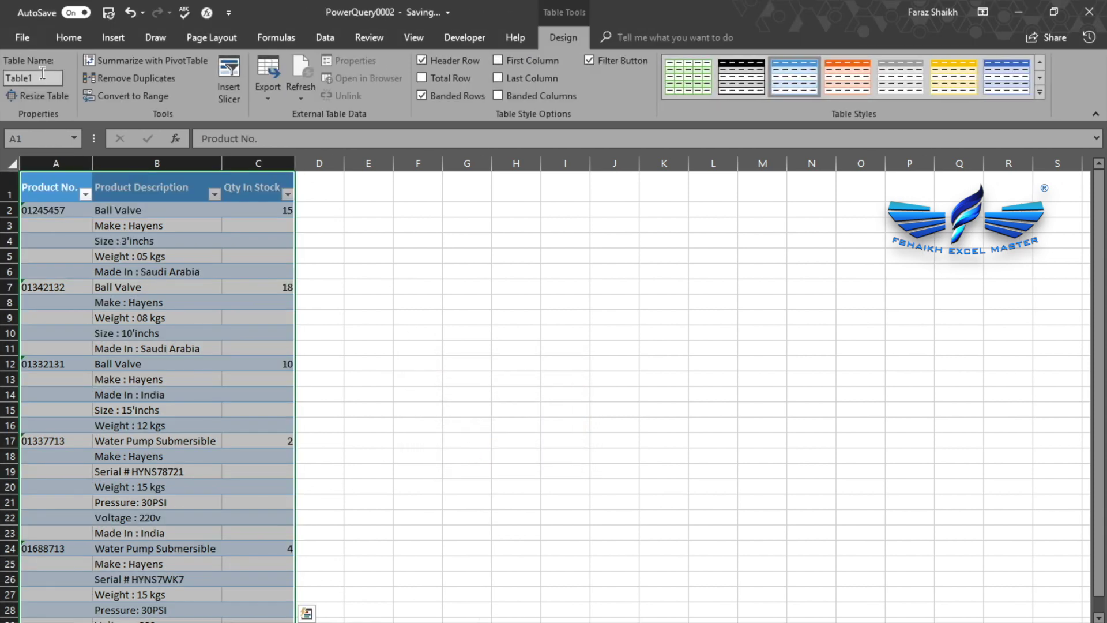
{"action": "left_click", "coordinate": [42, 75]}
{"action": "type", "text": "ProductList"}
{"action": "key", "text": "Return"}
{"action": "left_click", "coordinate": [41, 190]}
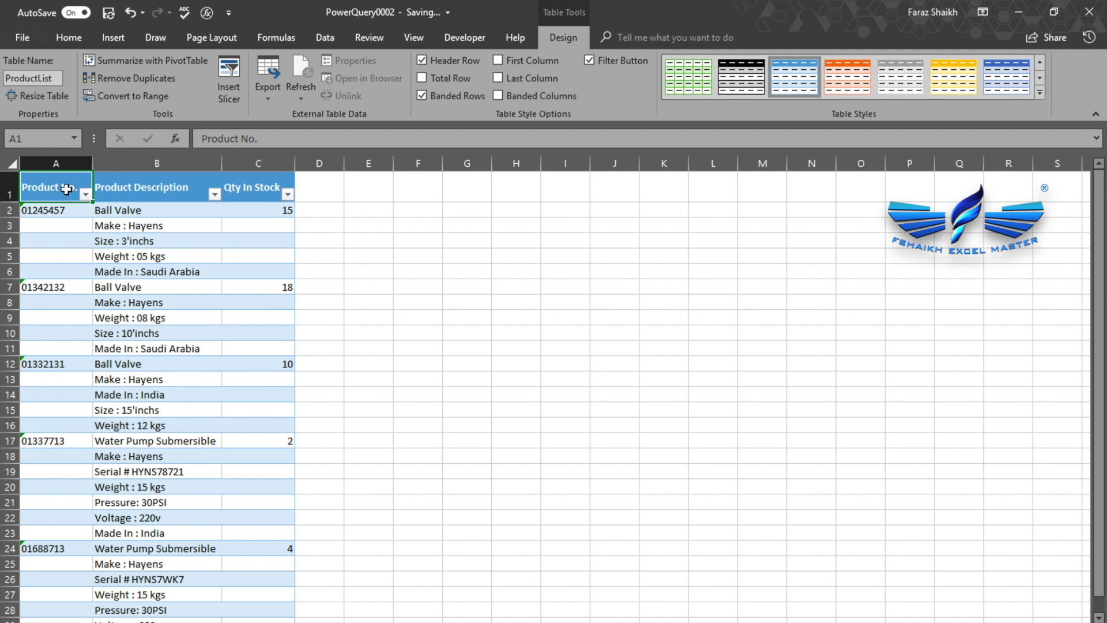
{"action": "left_click", "coordinate": [332, 36]}
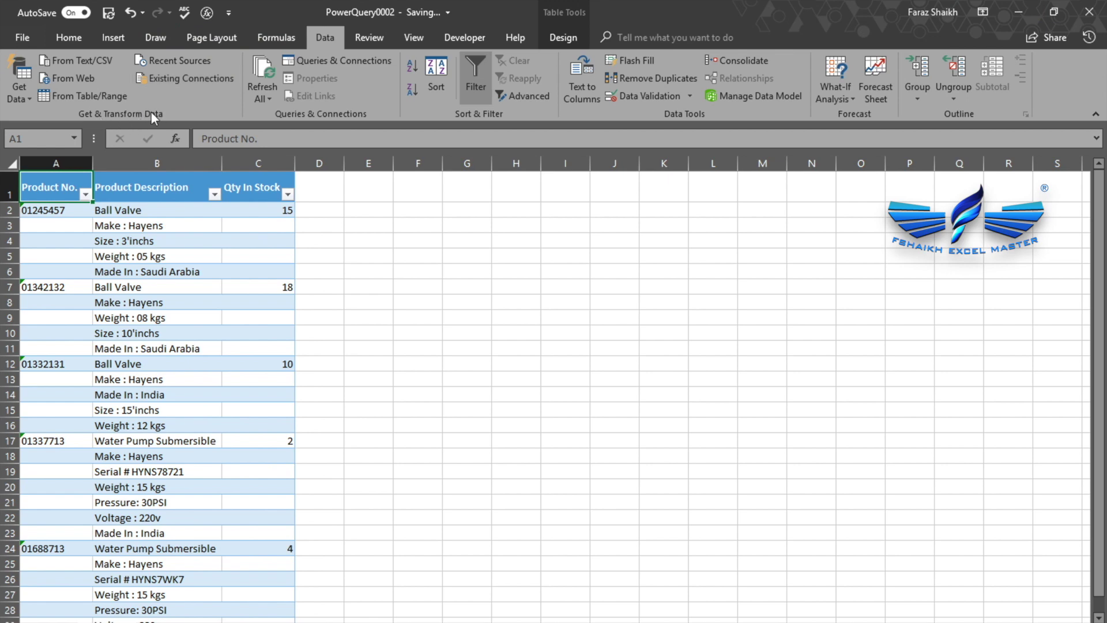
Load ProductList into Power Query, drop the Changed Type step, and fill Product No. down
{"action": "left_click", "coordinate": [75, 98]}
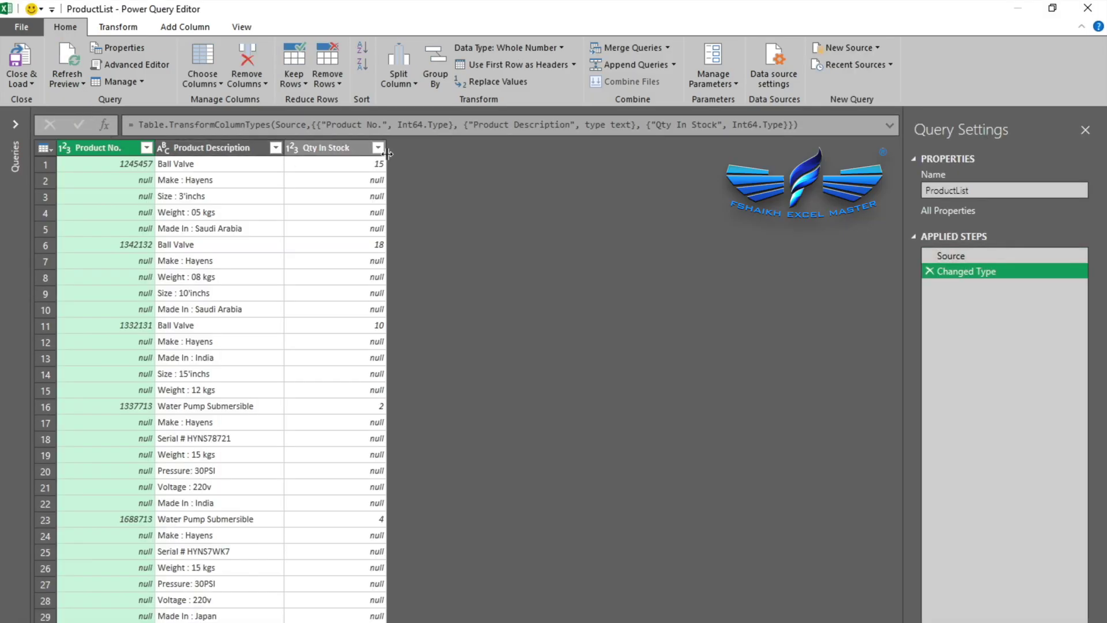
{"action": "left_click", "coordinate": [930, 271]}
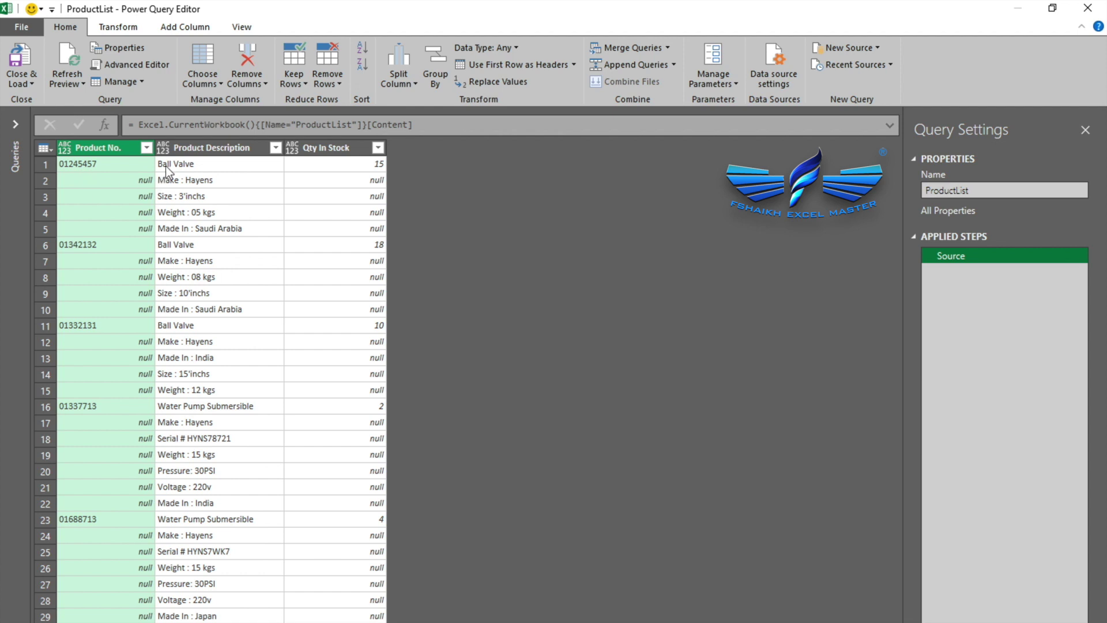
{"action": "right_click", "coordinate": [83, 154]}
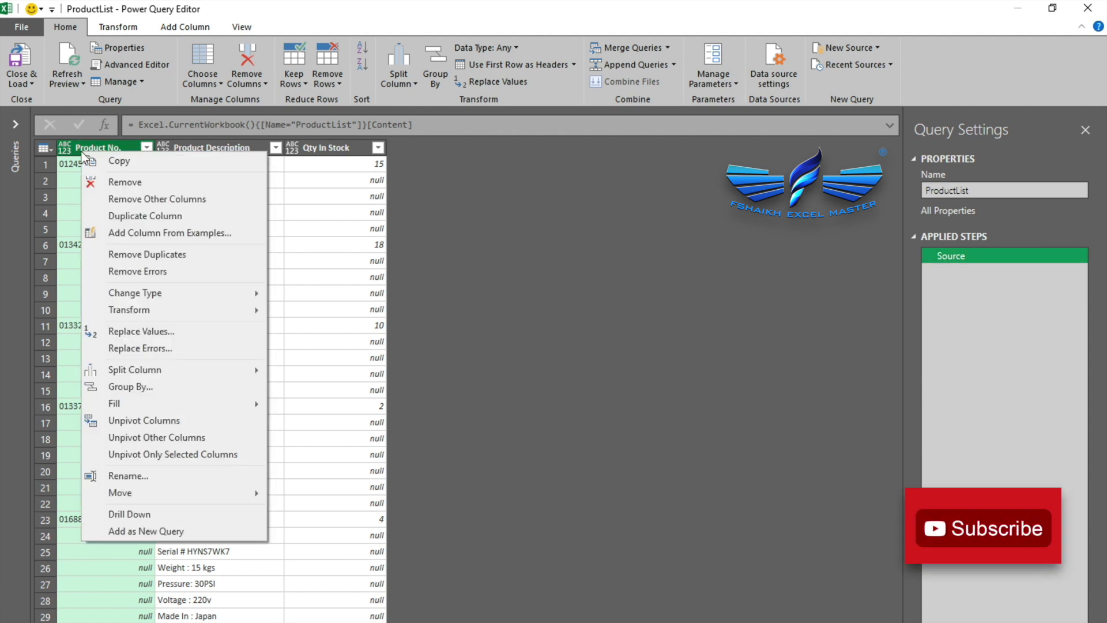
{"action": "mouse_move", "coordinate": [173, 404]}
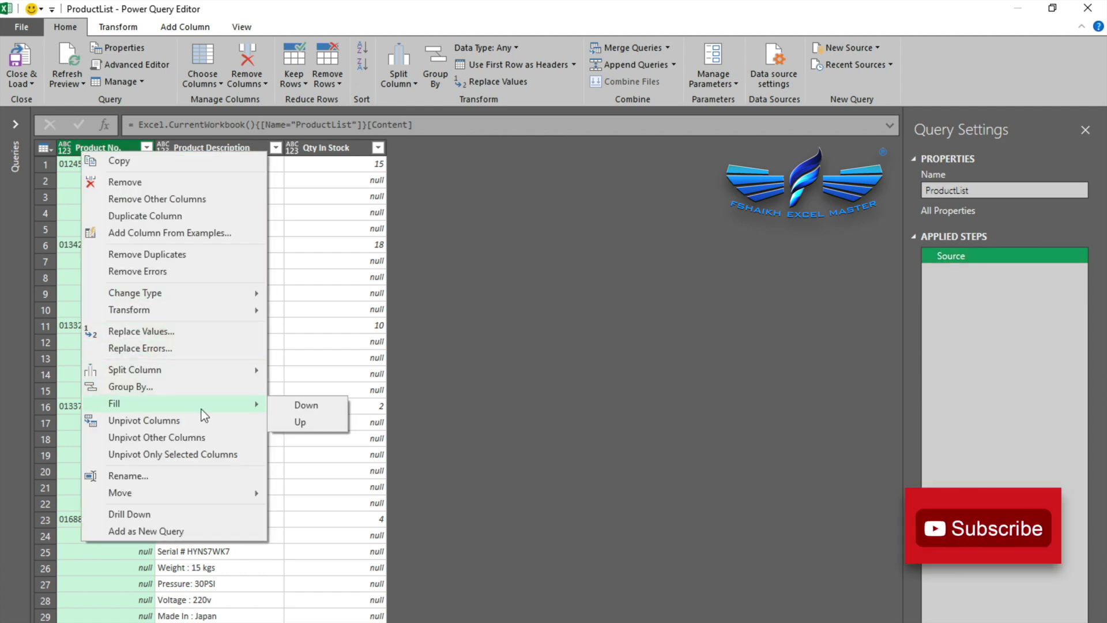
{"action": "left_click", "coordinate": [338, 410]}
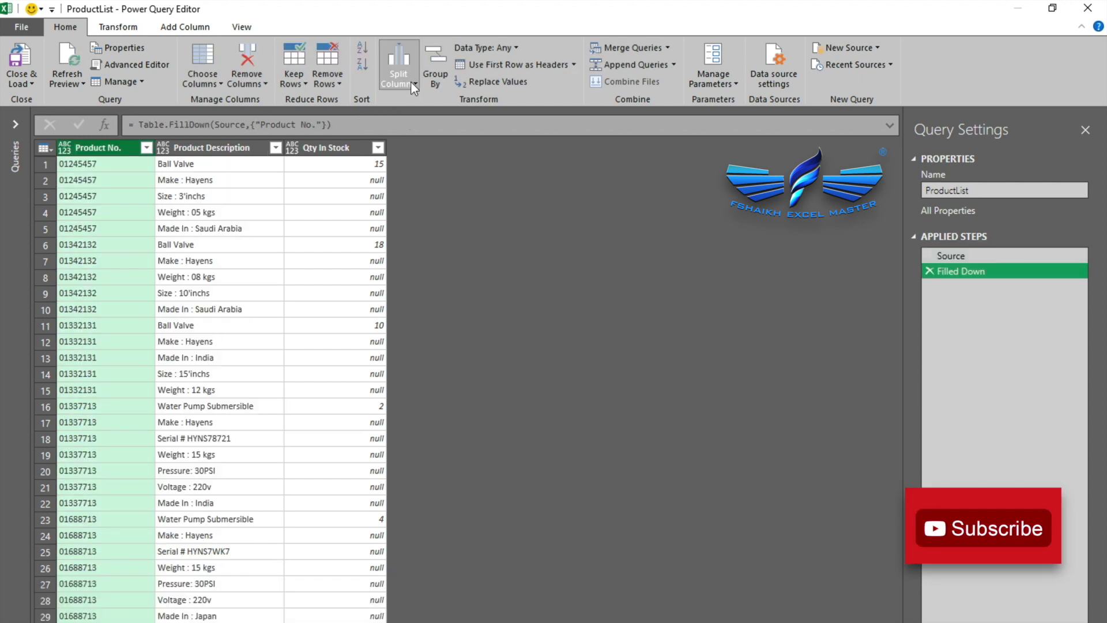
{"action": "left_click", "coordinate": [433, 65]}
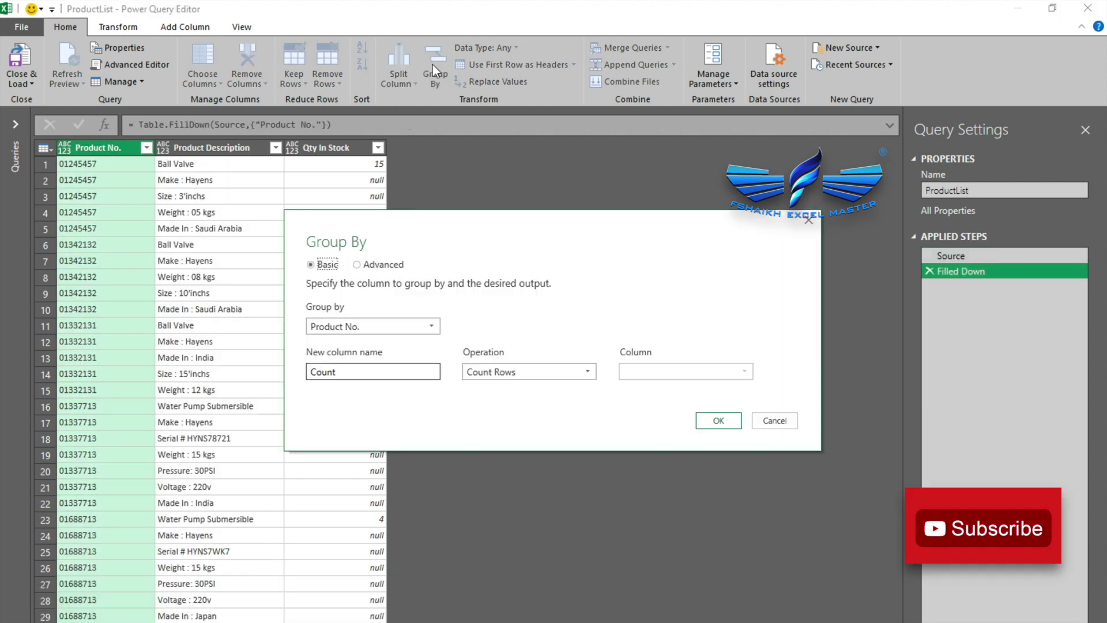
In advanced Group By, create a Sum Of Stock column summing Qty In Stock
{"action": "left_click", "coordinate": [387, 266]}
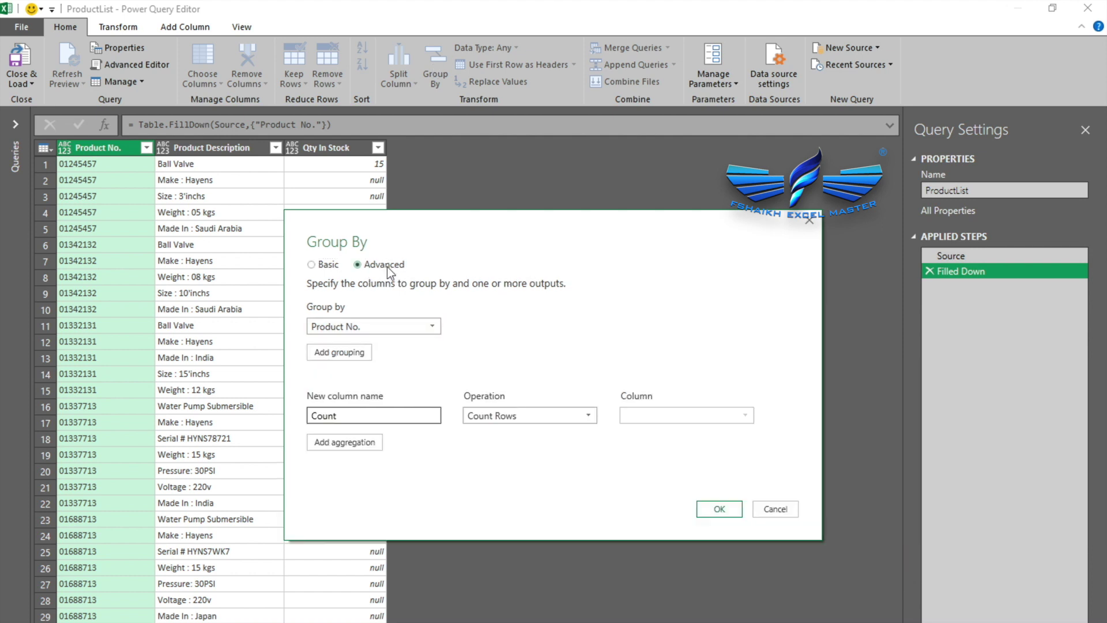
{"action": "double_click", "coordinate": [382, 415]}
{"action": "type", "text": "Sum O"}
{"action": "key", "text": "BackSpace"}
{"action": "key", "text": "BackSpace"}
{"action": "type", "text": "Of St"}
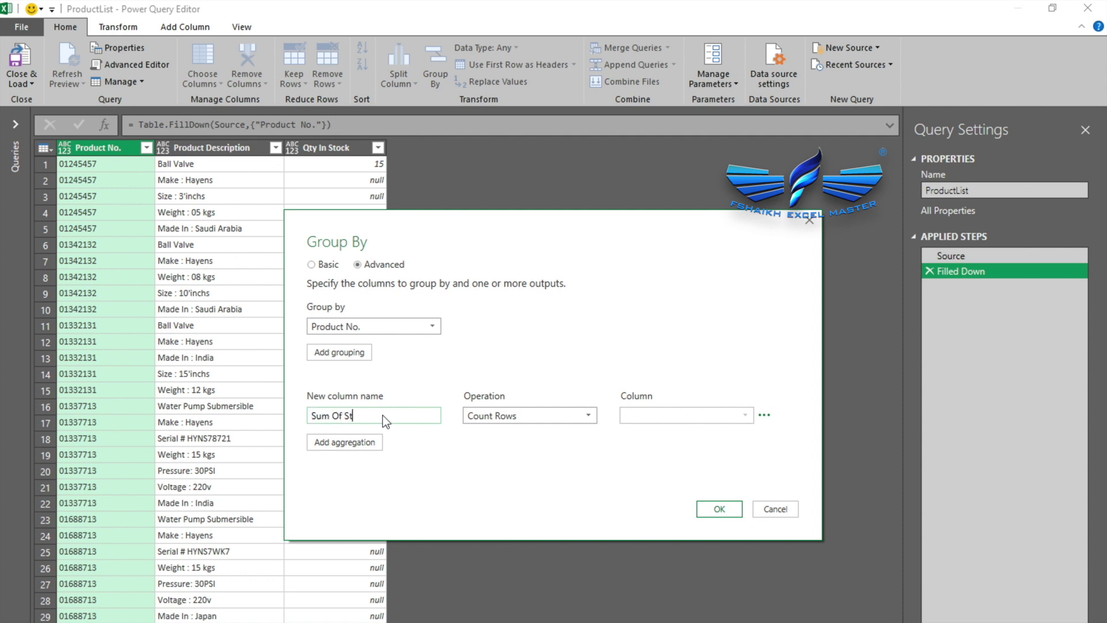
{"action": "left_click", "coordinate": [520, 416]}
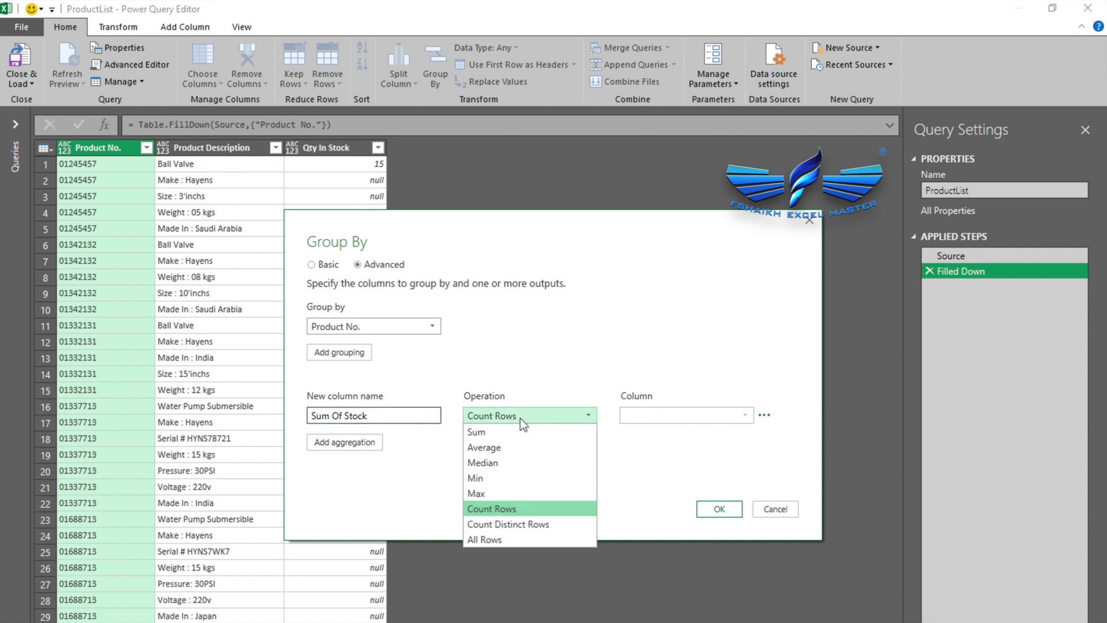
{"action": "left_click", "coordinate": [511, 433]}
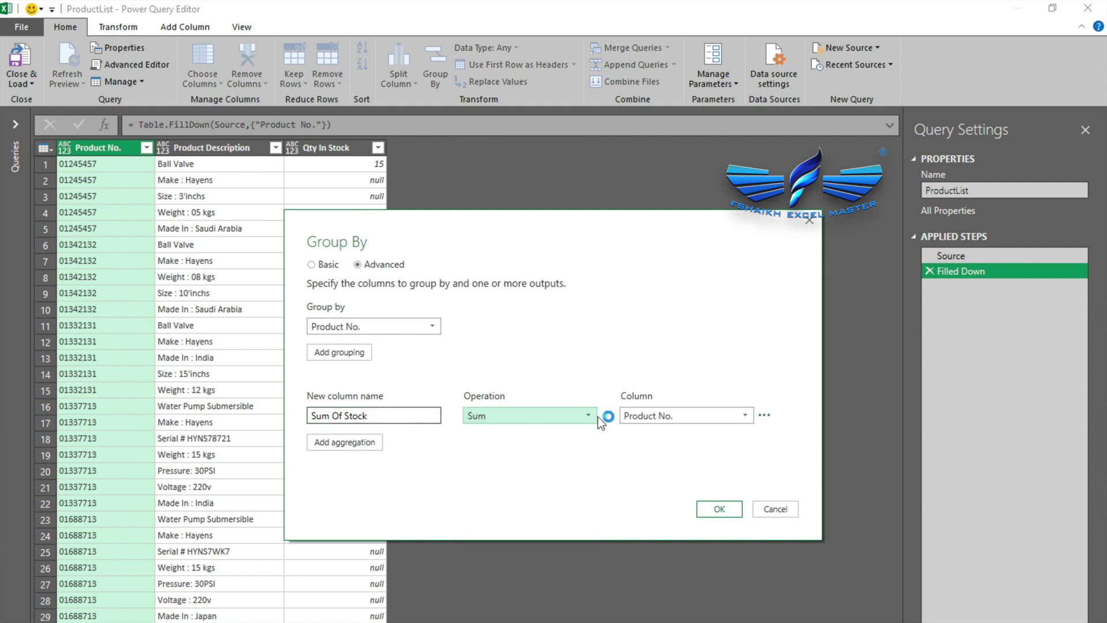
{"action": "left_click", "coordinate": [642, 415]}
{"action": "left_click", "coordinate": [649, 463]}
{"action": "left_click", "coordinate": [674, 415]}
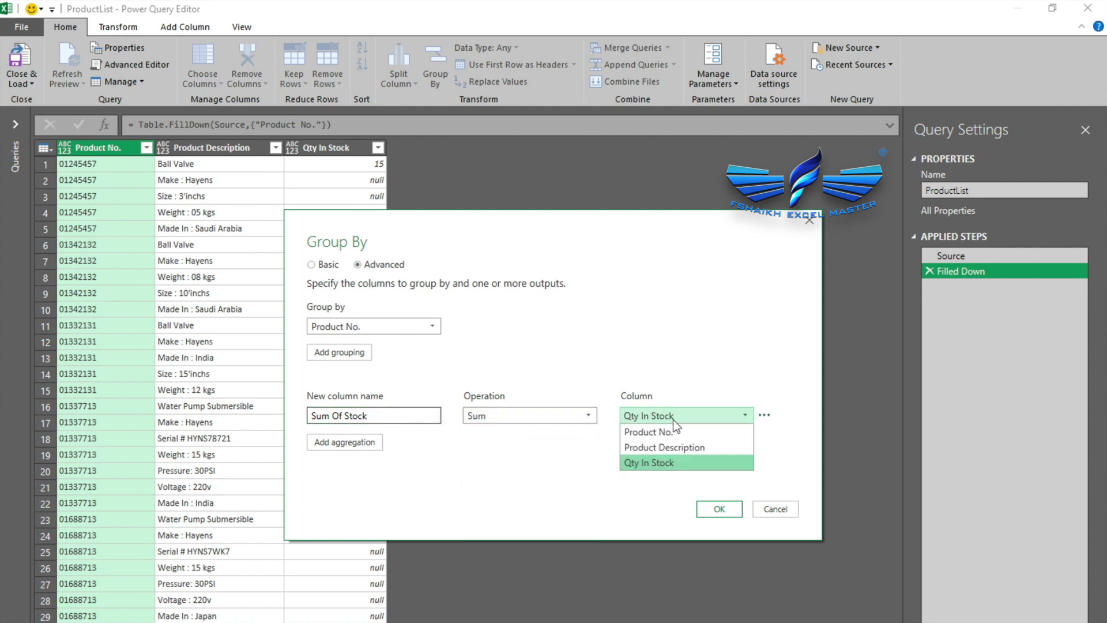
Add a TextInOneLine aggregation that sums Product Description, and apply the grouping
{"action": "left_click", "coordinate": [654, 463]}
{"action": "left_click", "coordinate": [346, 442]}
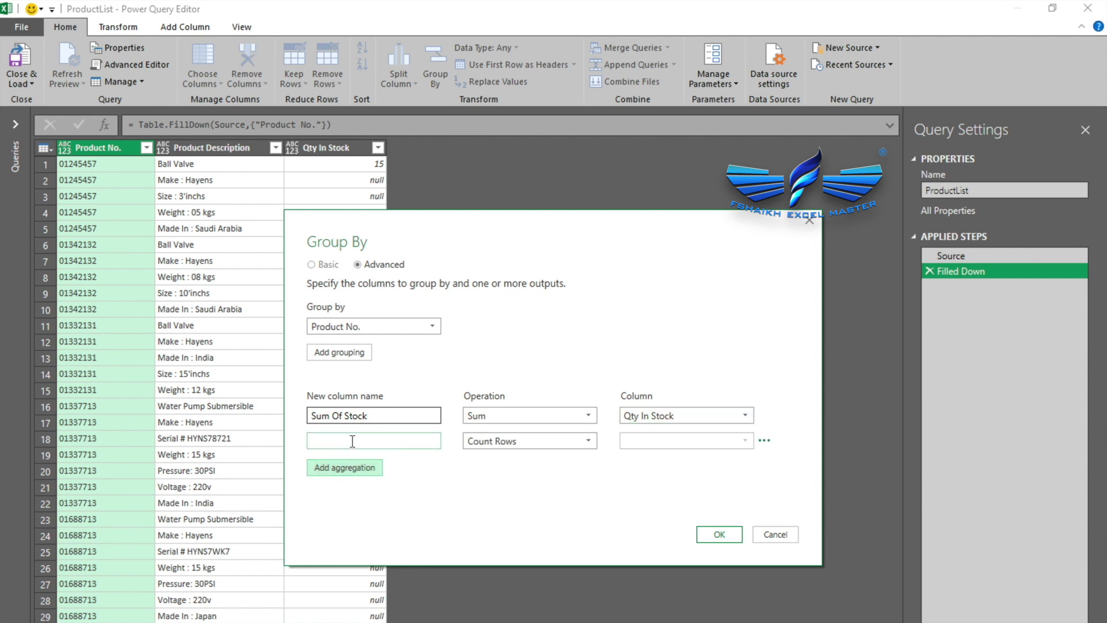
{"action": "left_click", "coordinate": [352, 441]}
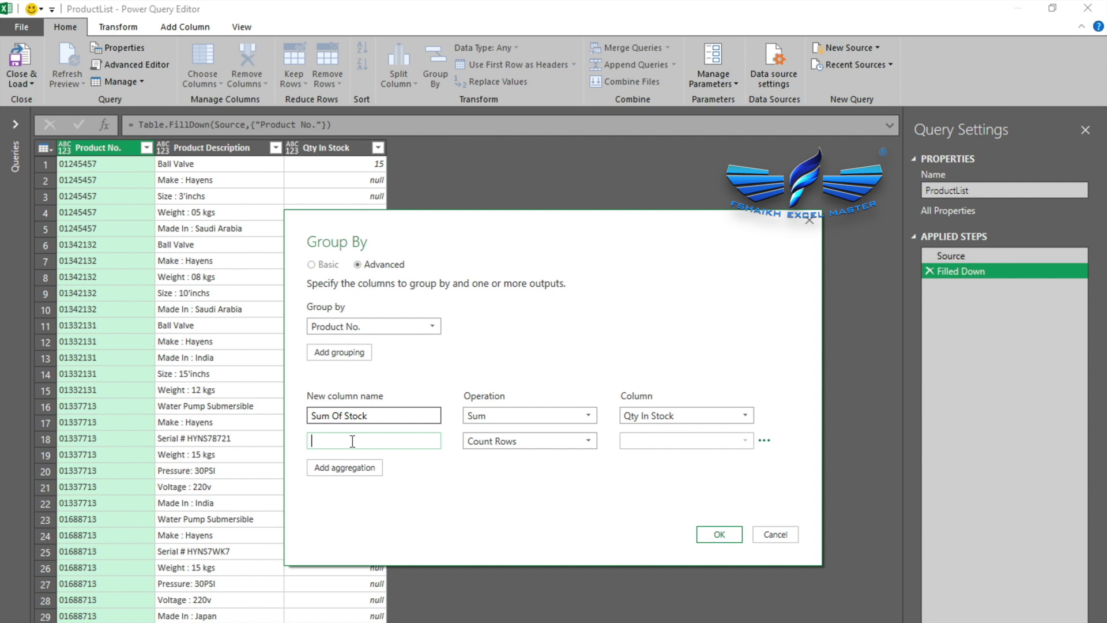
{"action": "type", "text": "Tex"}
{"action": "type", "text": "tInOne"}
{"action": "type", "text": "Line"}
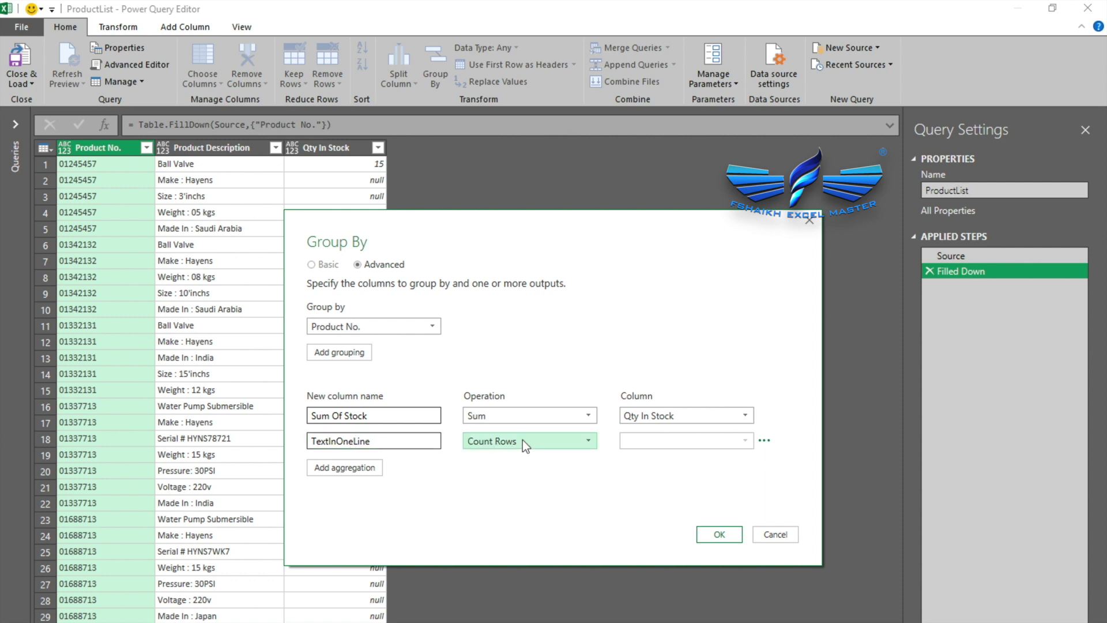
{"action": "left_click", "coordinate": [523, 441]}
{"action": "left_click", "coordinate": [520, 453]}
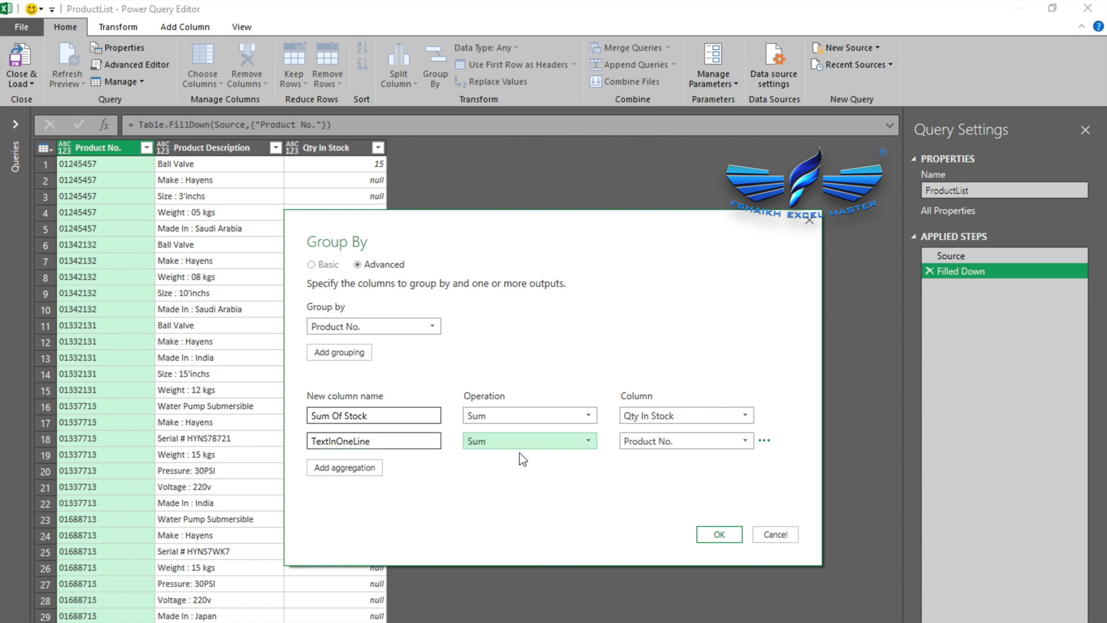
{"action": "left_click", "coordinate": [691, 439]}
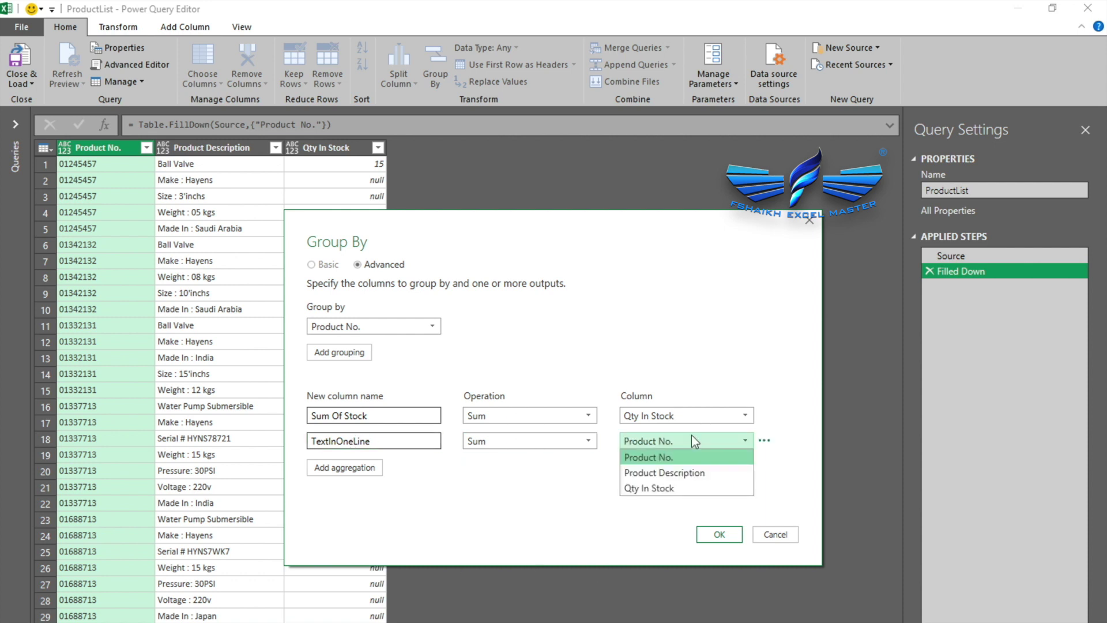
{"action": "left_click", "coordinate": [694, 474]}
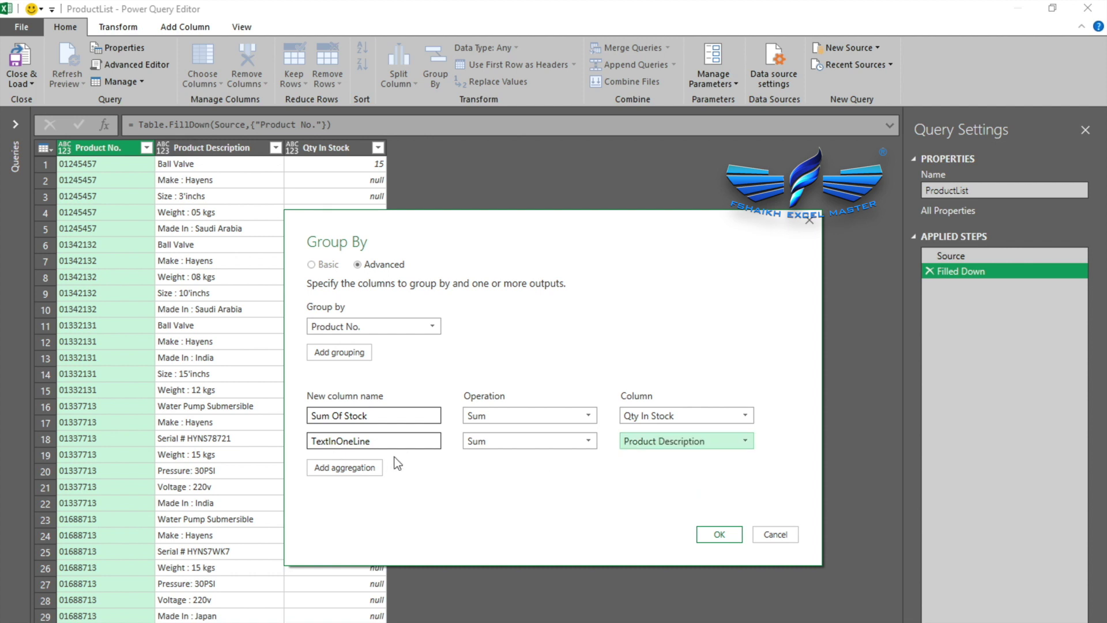
{"action": "left_click", "coordinate": [715, 534]}
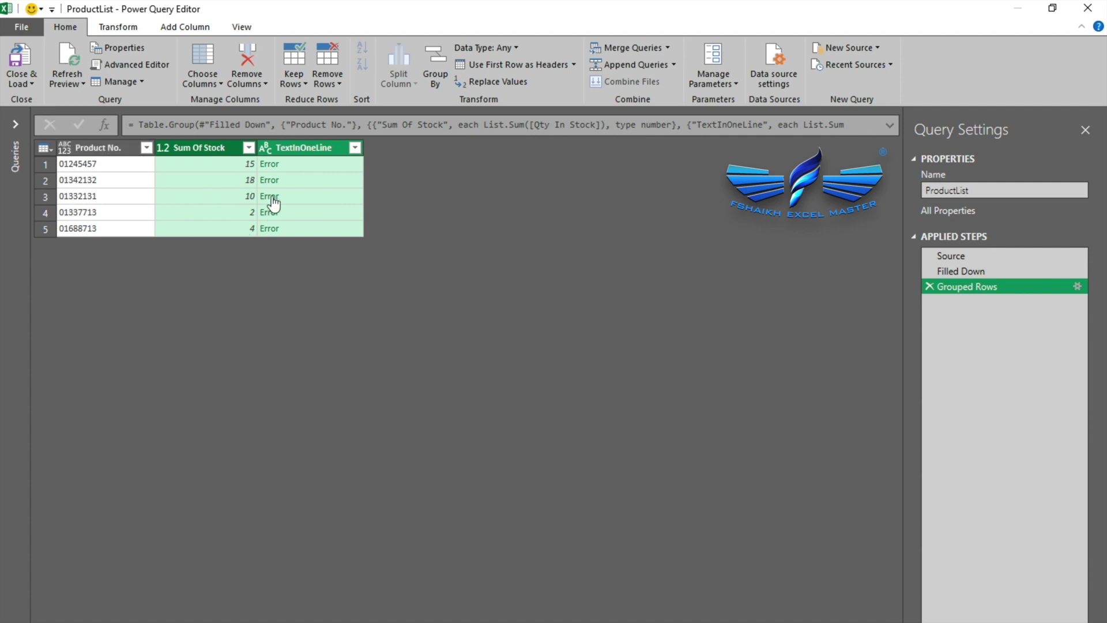
Inspect the first TextInOneLine error, then open the query's M code in the Advanced Editor
{"action": "left_click", "coordinate": [298, 169]}
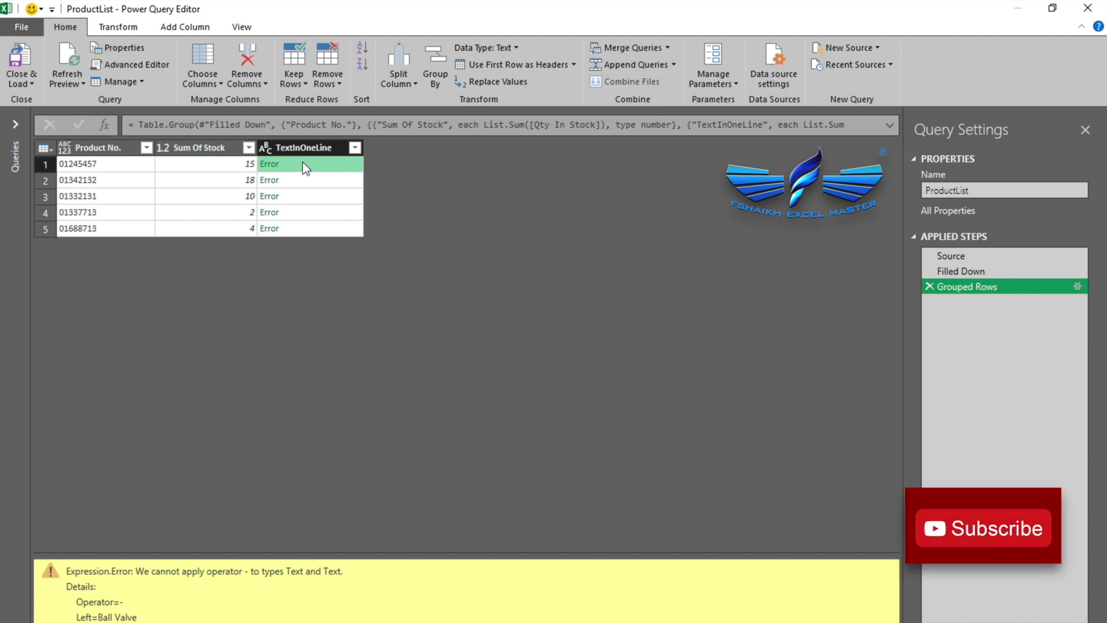
{"action": "left_click", "coordinate": [234, 27]}
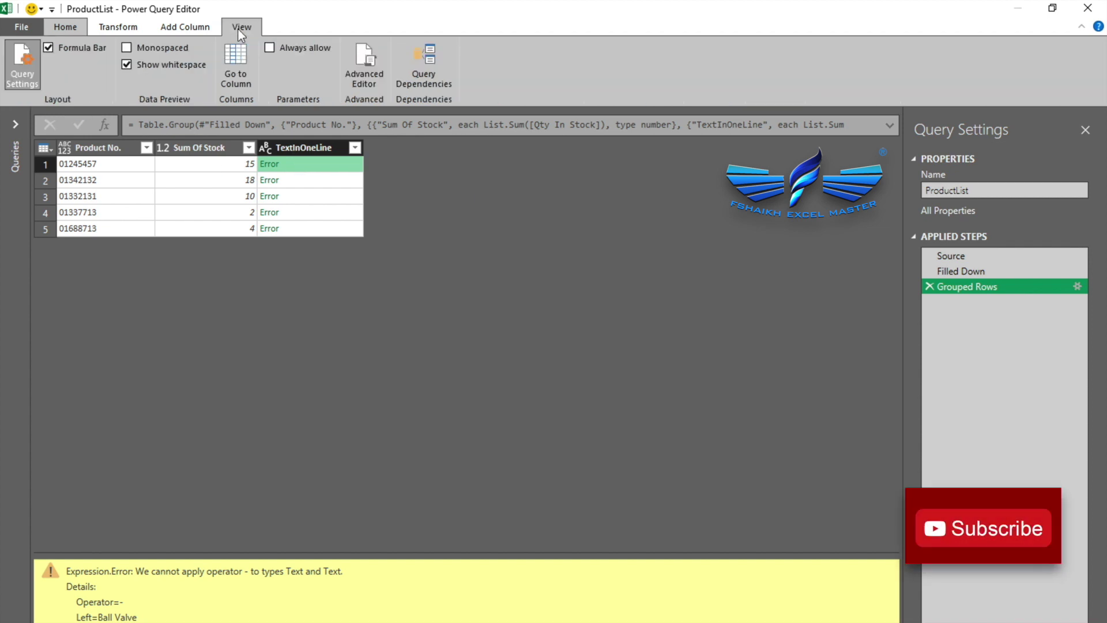
{"action": "left_click", "coordinate": [380, 74]}
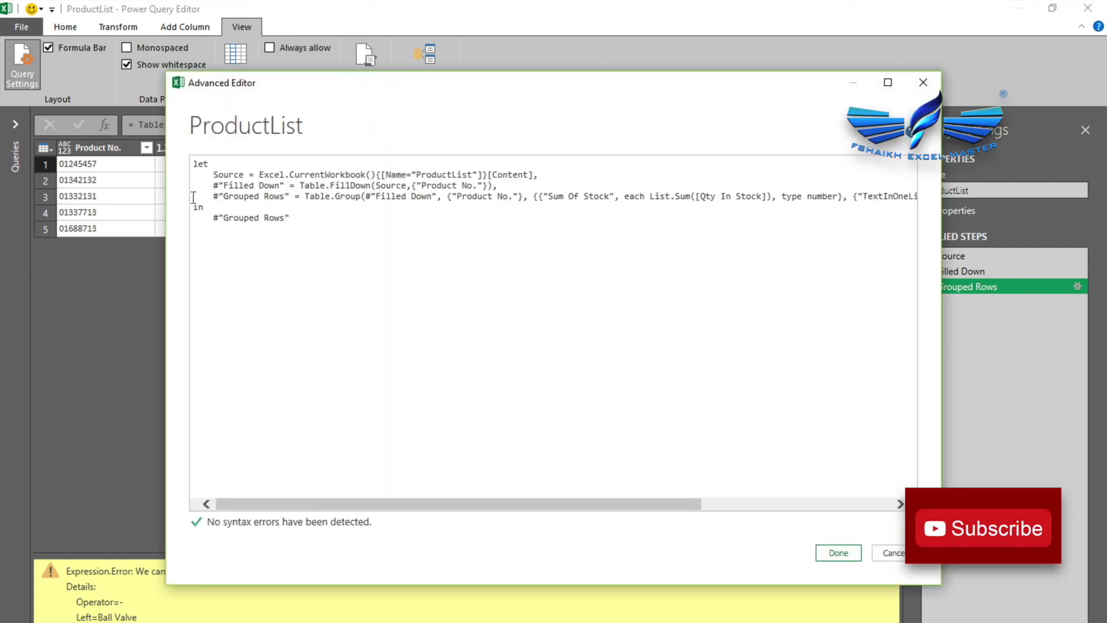
In the M code, replace List.Sum with Text.Combine and add the " - " delimiter
{"action": "left_click_drag", "start_coordinate": [165, 205], "coordinate": [1, 204]}
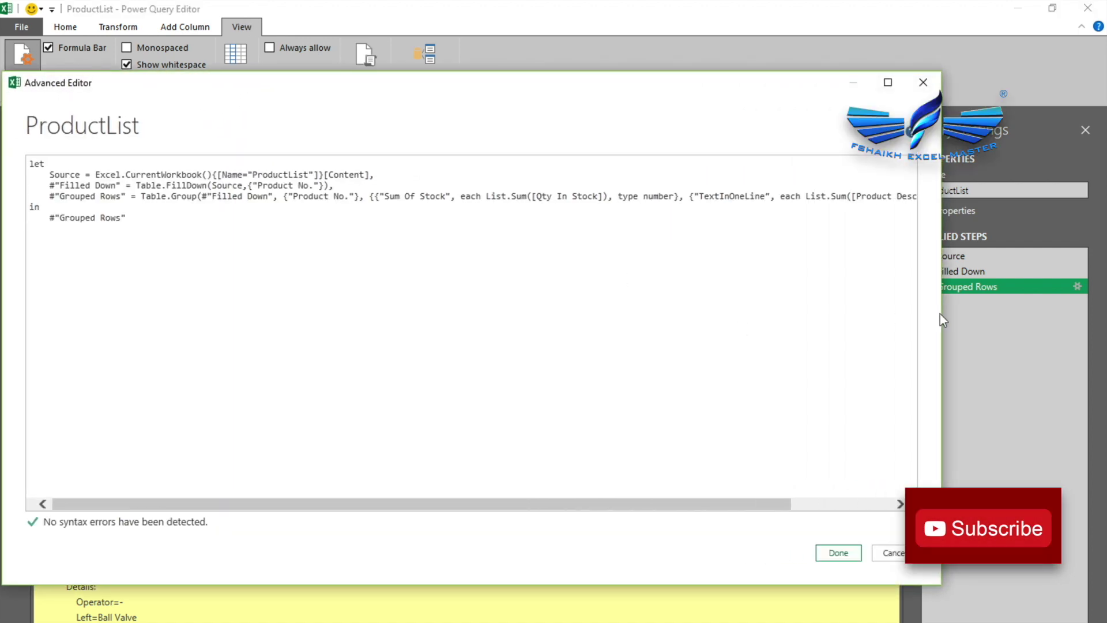
{"action": "left_click_drag", "start_coordinate": [940, 313], "coordinate": [1061, 291]}
{"action": "left_click_drag", "start_coordinate": [484, 81], "coordinate": [497, 94]}
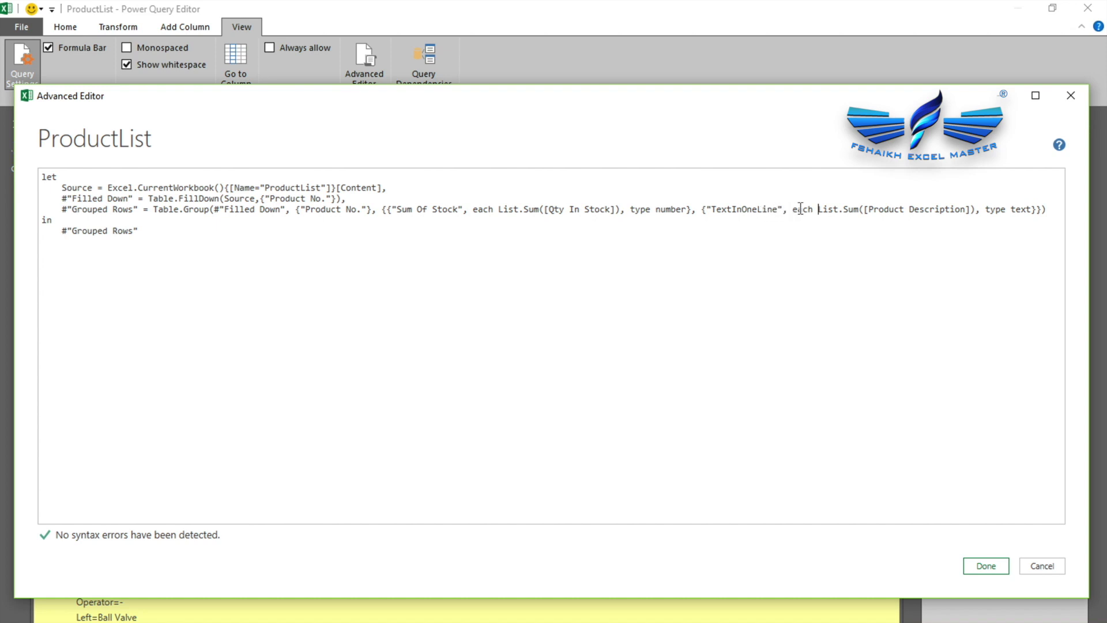
{"action": "left_click_drag", "start_coordinate": [820, 210], "coordinate": [858, 210]}
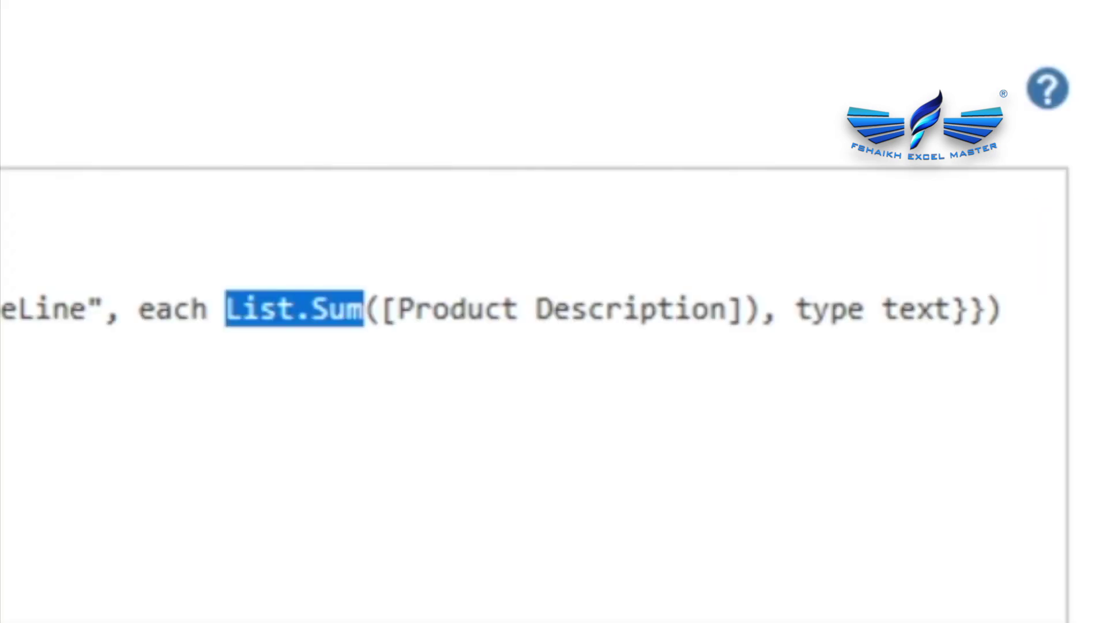
{"action": "type", "text": "Text"}
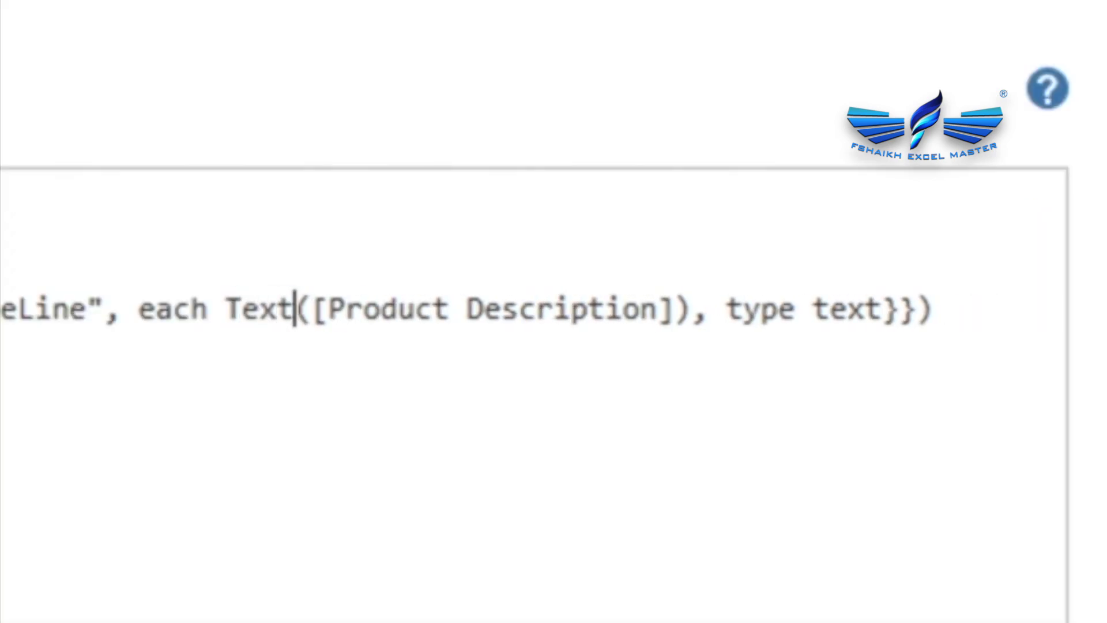
{"action": "type", "text": ".Combine"}
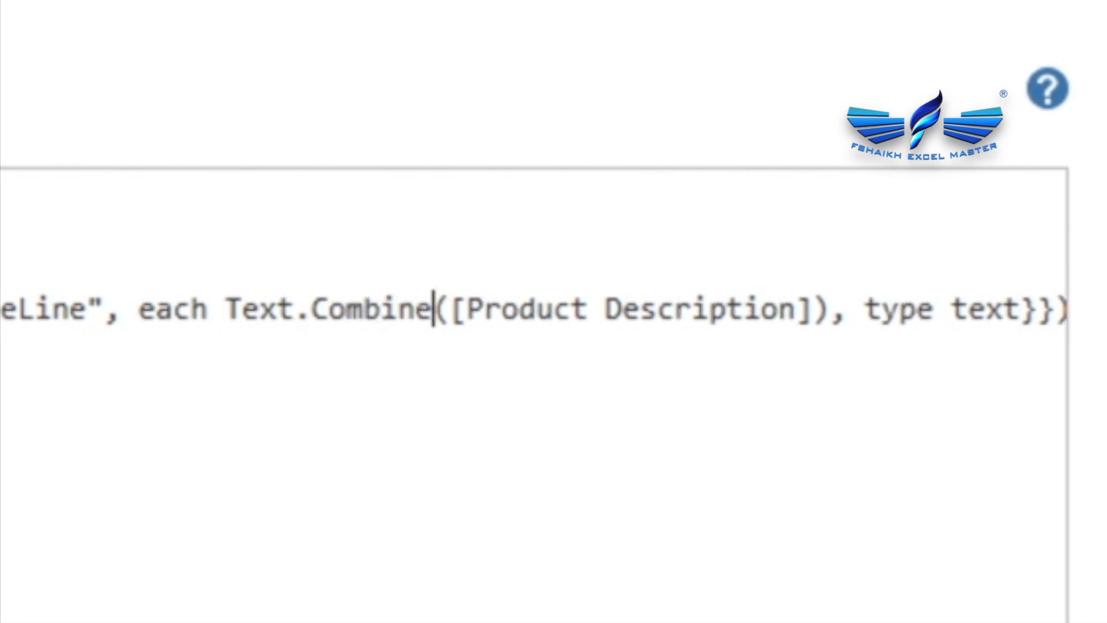
{"action": "left_click", "coordinate": [813, 310]}
{"action": "type", "text": ",\""}
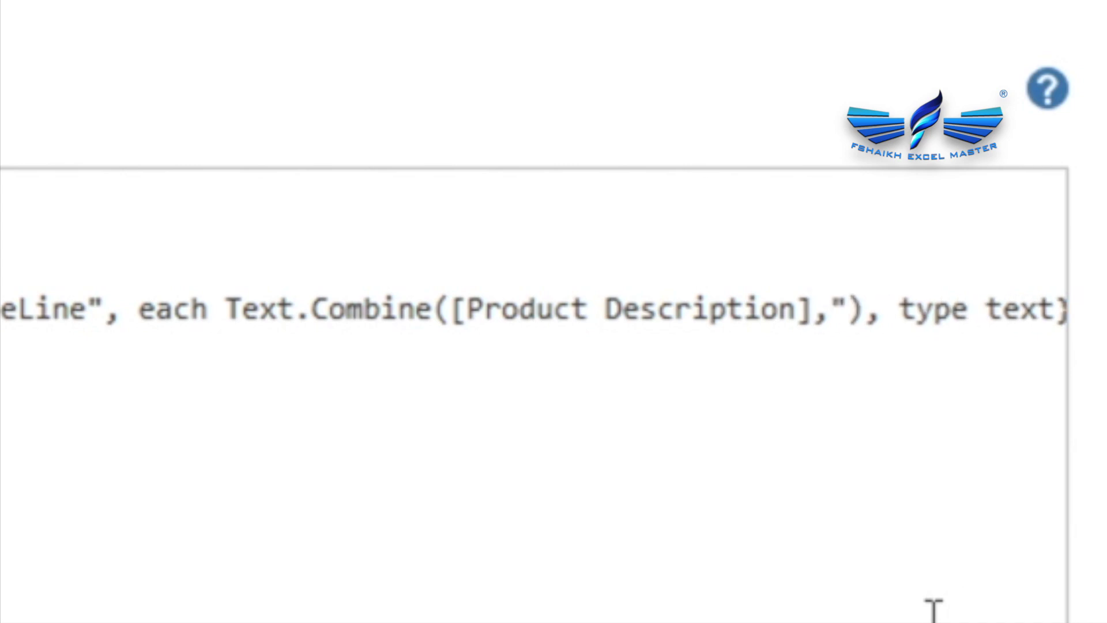
{"action": "type", "text": " -"}
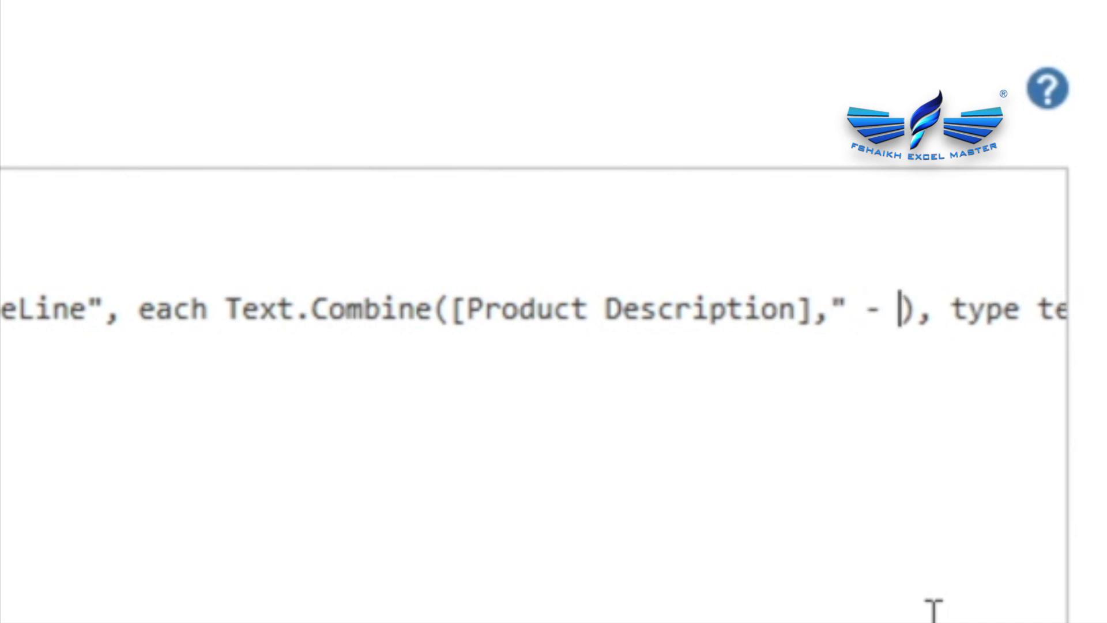
{"action": "type", "text": " \""}
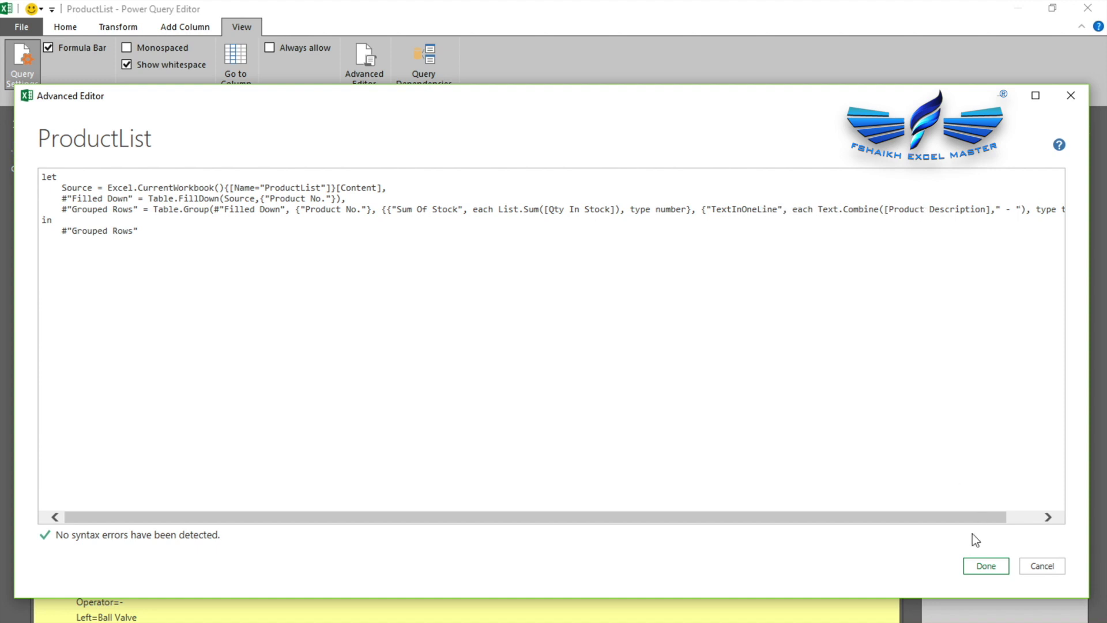
{"action": "left_click", "coordinate": [987, 567]}
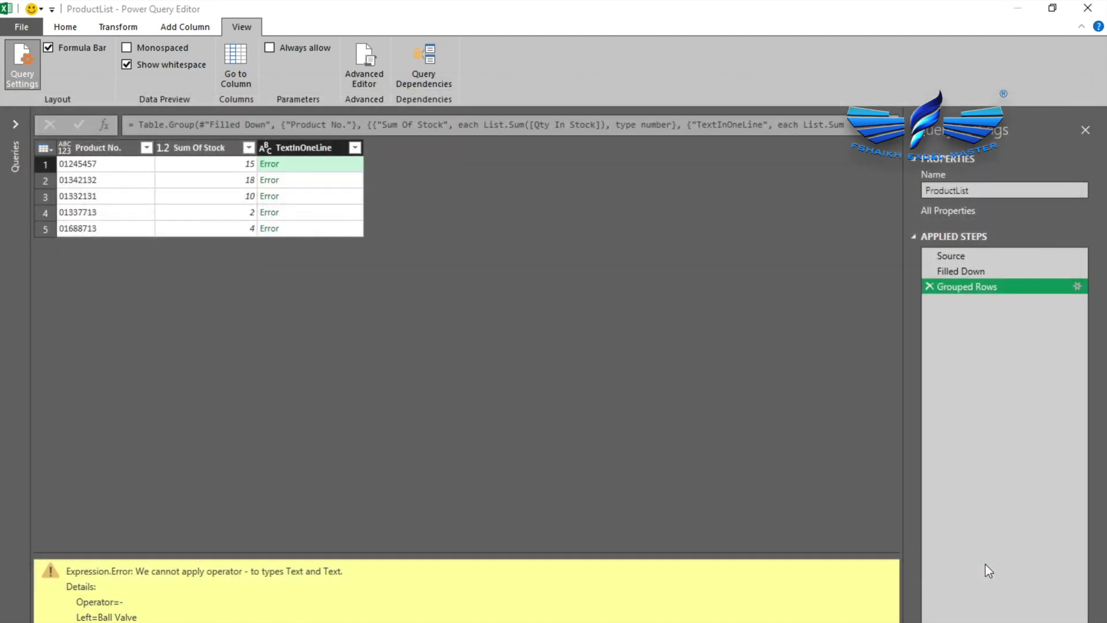
Autofit the TextInOneLine column and drag Sum Of Stock to the far right
{"action": "double_click", "coordinate": [363, 149]}
{"action": "left_click", "coordinate": [352, 183]}
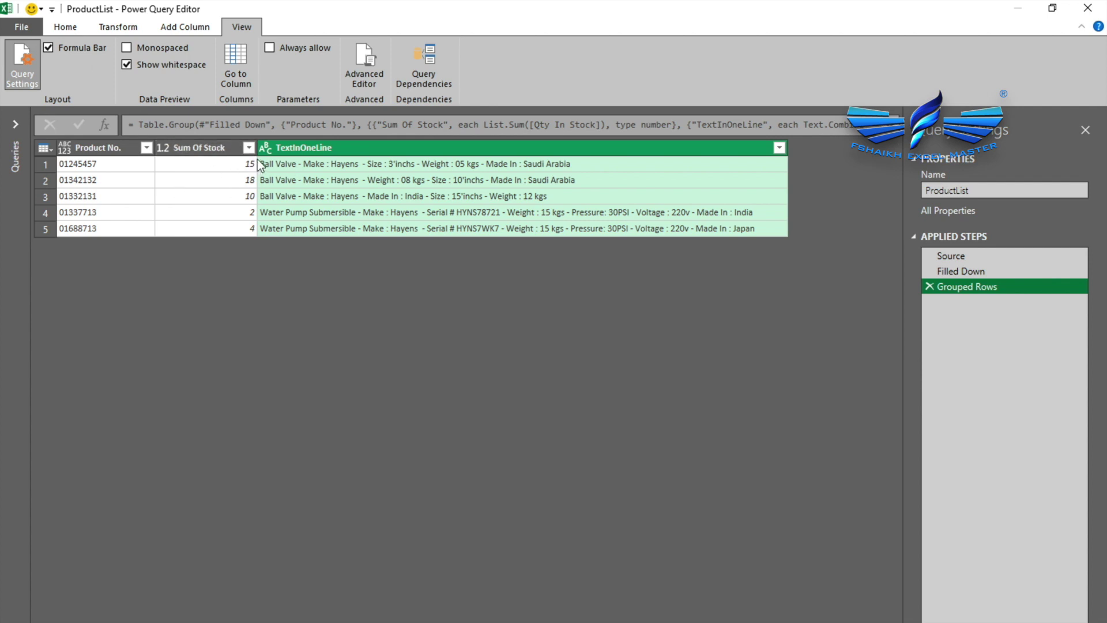
{"action": "left_click", "coordinate": [226, 167]}
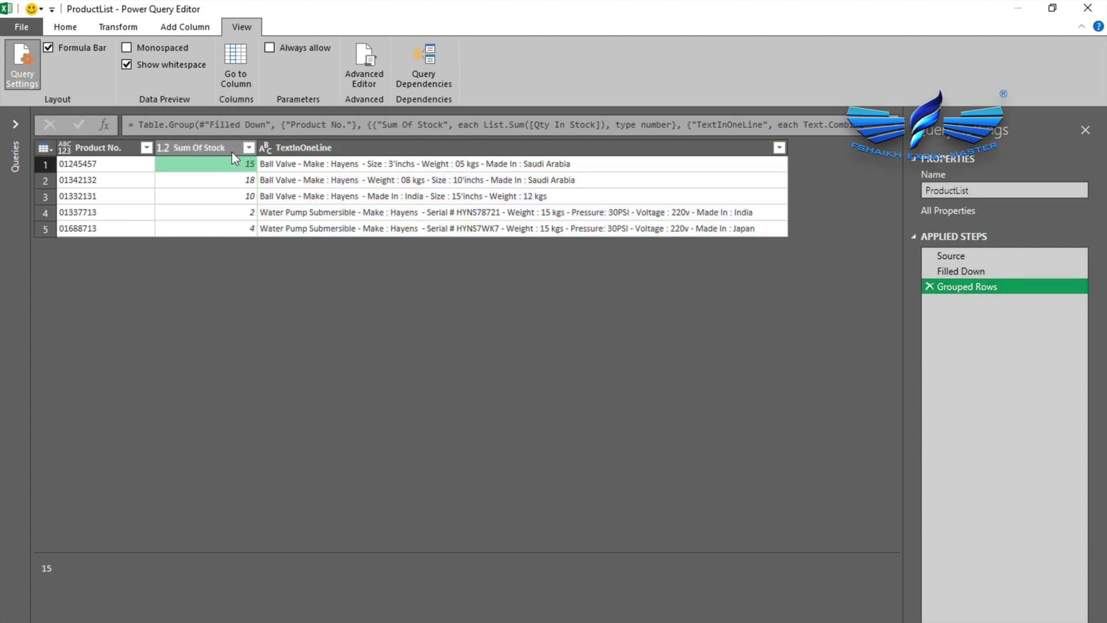
{"action": "left_click", "coordinate": [233, 153]}
{"action": "left_click_drag", "start_coordinate": [234, 150], "coordinate": [824, 172]}
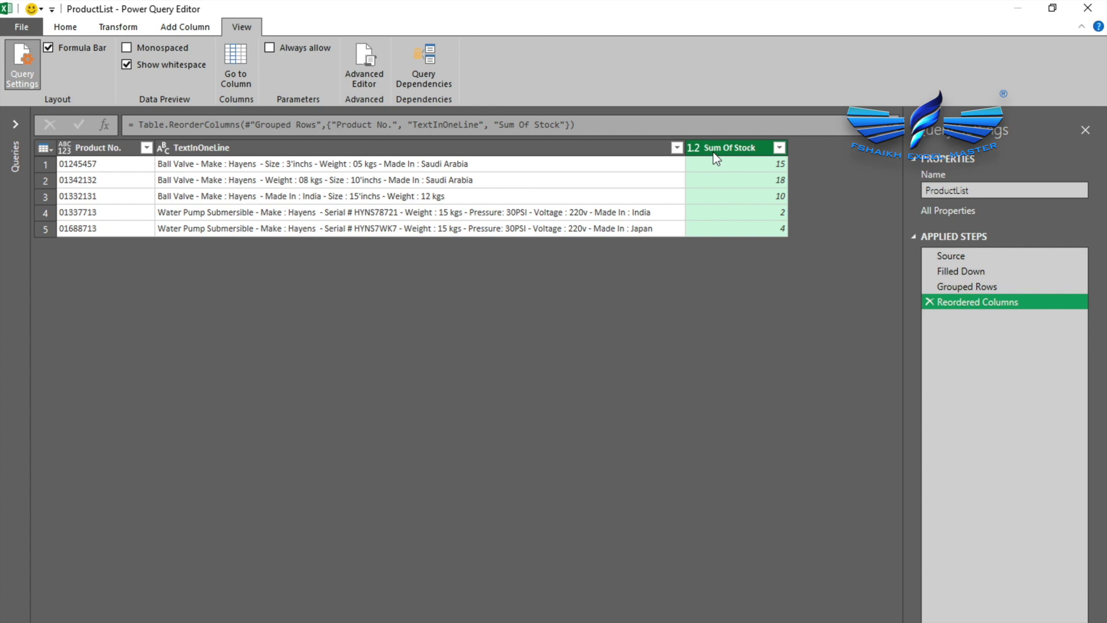
{"action": "left_click", "coordinate": [118, 27]}
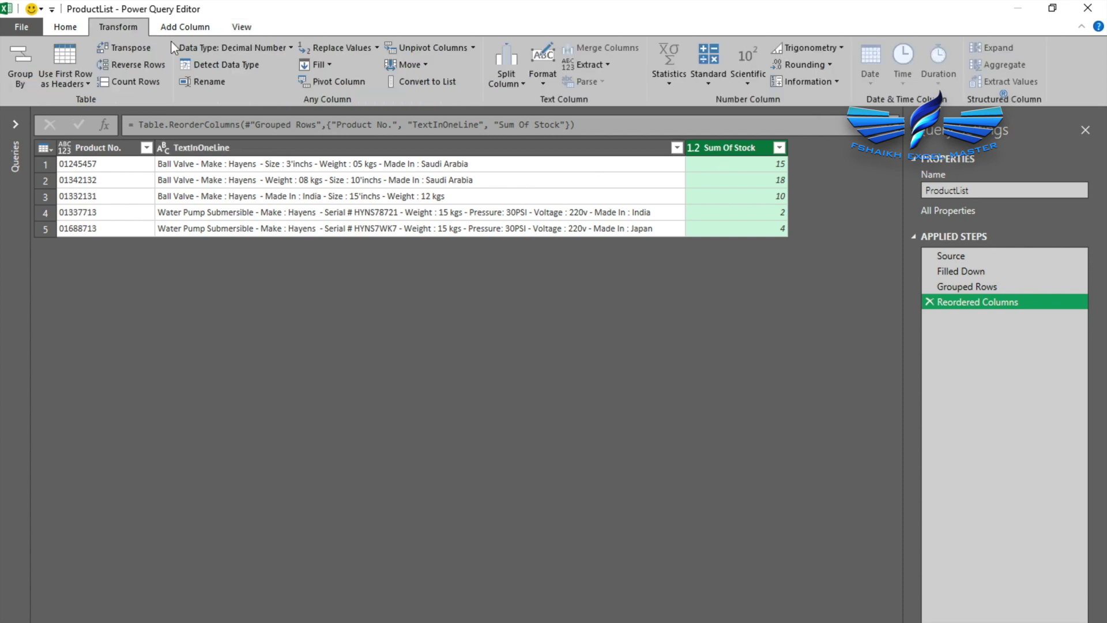
Close & Load To a table on the existing Products sheet at cell E1
{"action": "left_click", "coordinate": [65, 27]}
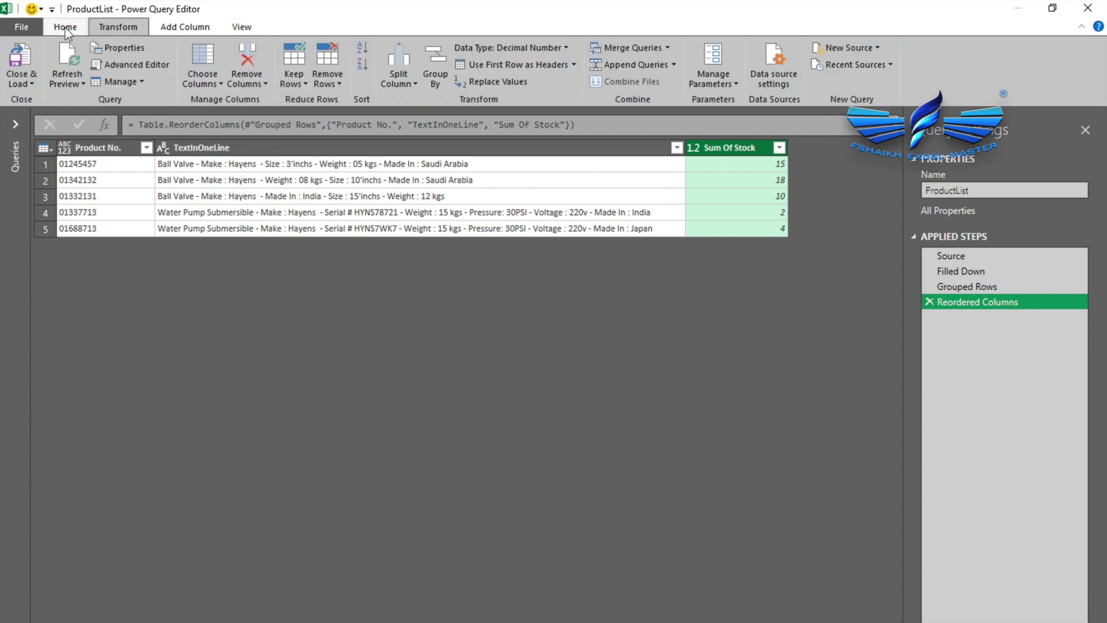
{"action": "left_click", "coordinate": [10, 81]}
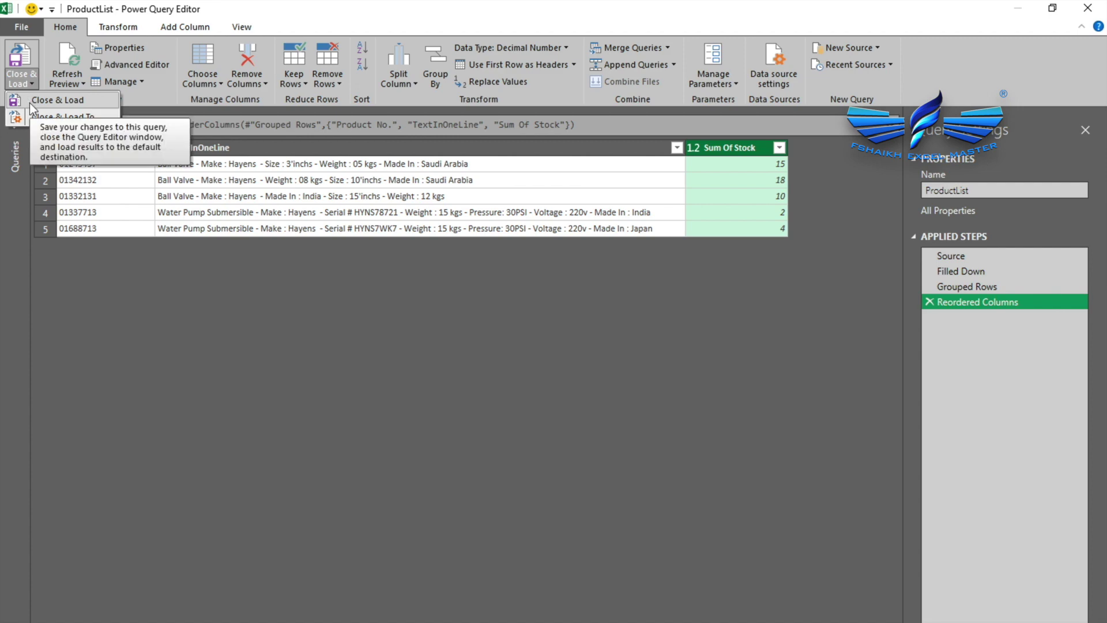
{"action": "left_click", "coordinate": [36, 118]}
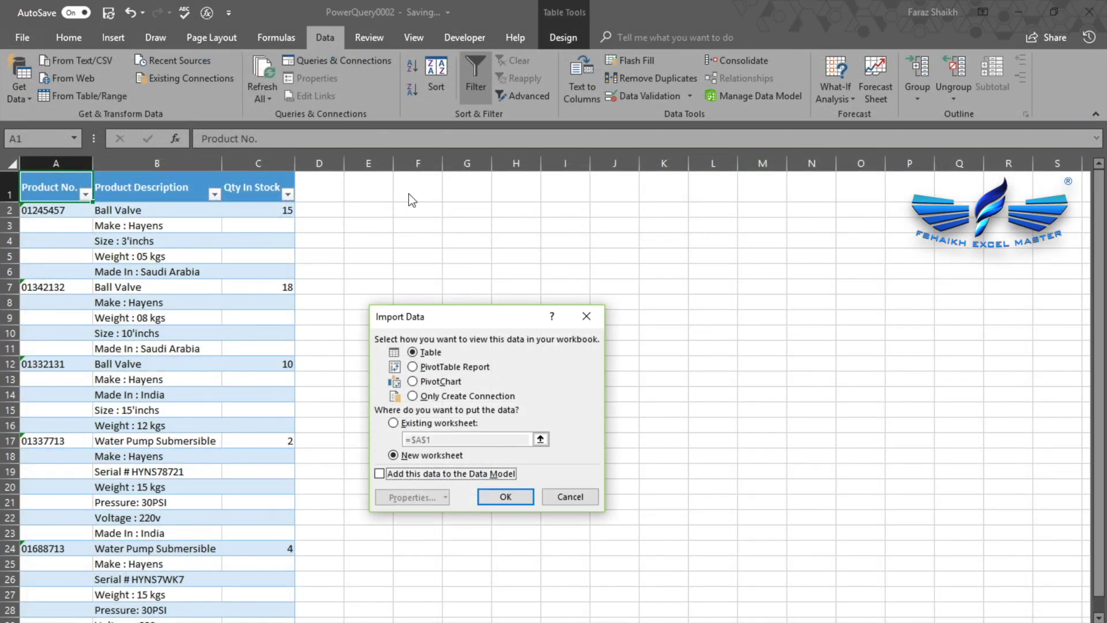
{"action": "left_click", "coordinate": [394, 424]}
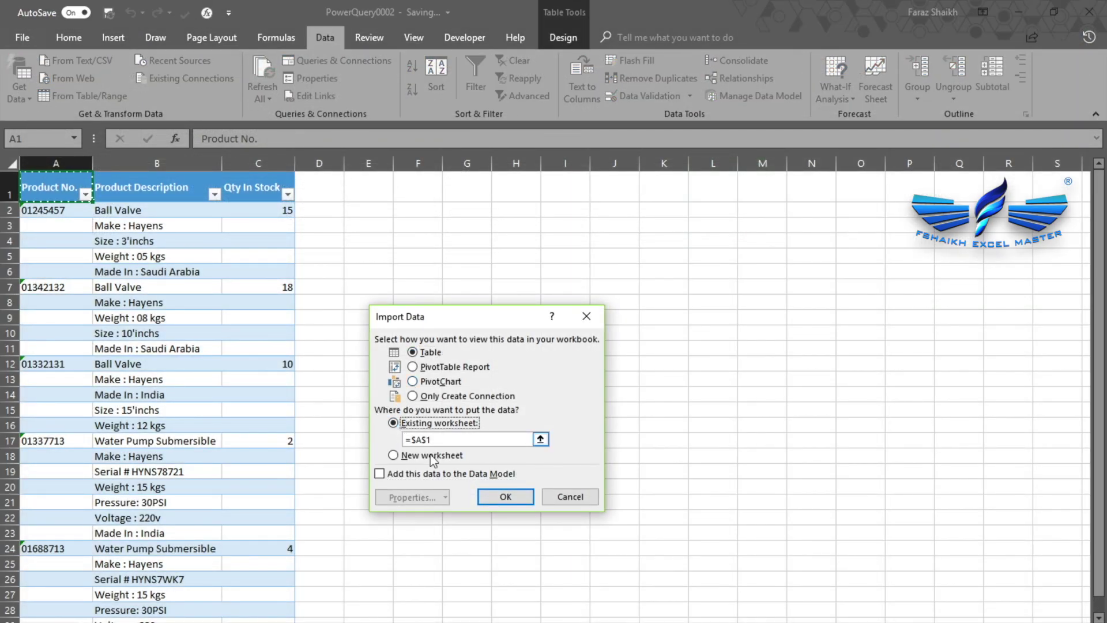
{"action": "left_click", "coordinate": [384, 194]}
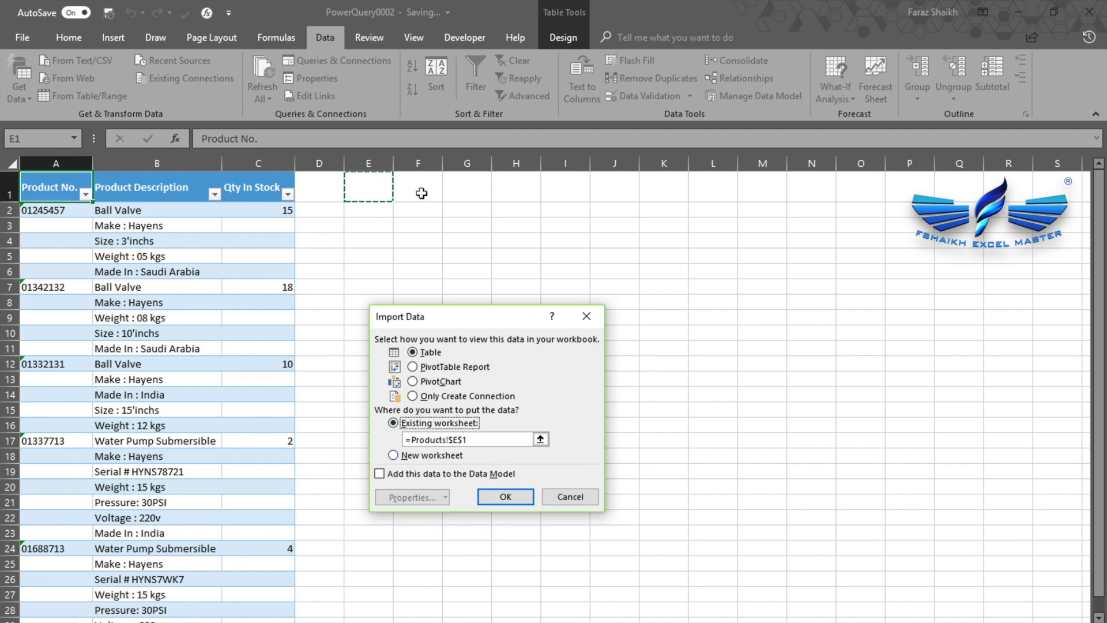
{"action": "left_click", "coordinate": [506, 497]}
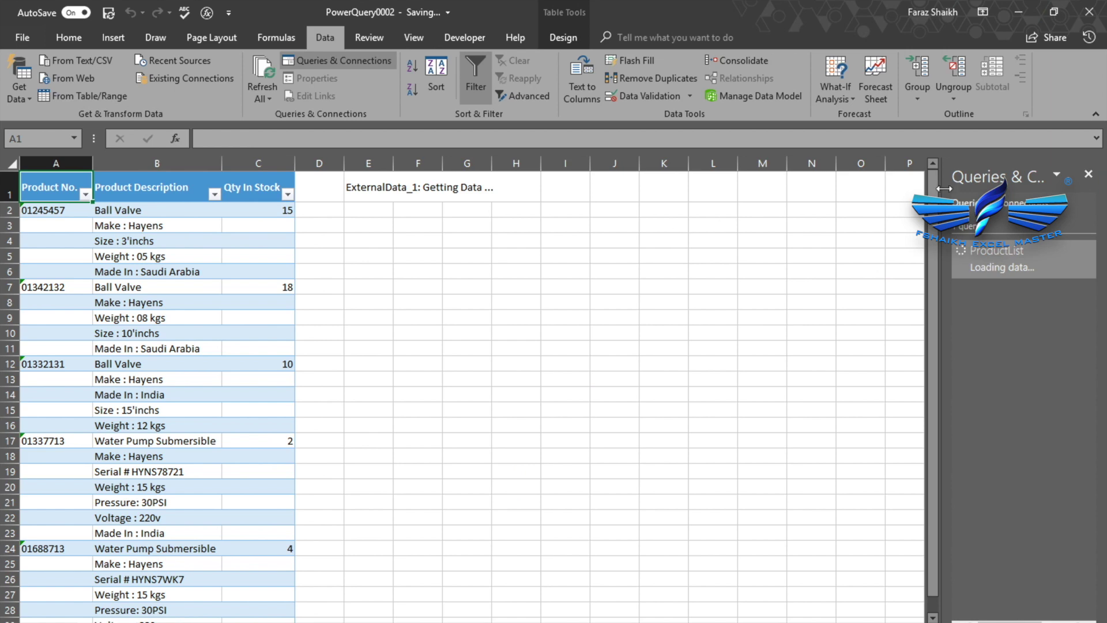
Narrow column F and wrap its TextInOneLine descriptions
{"action": "left_click", "coordinate": [1089, 174]}
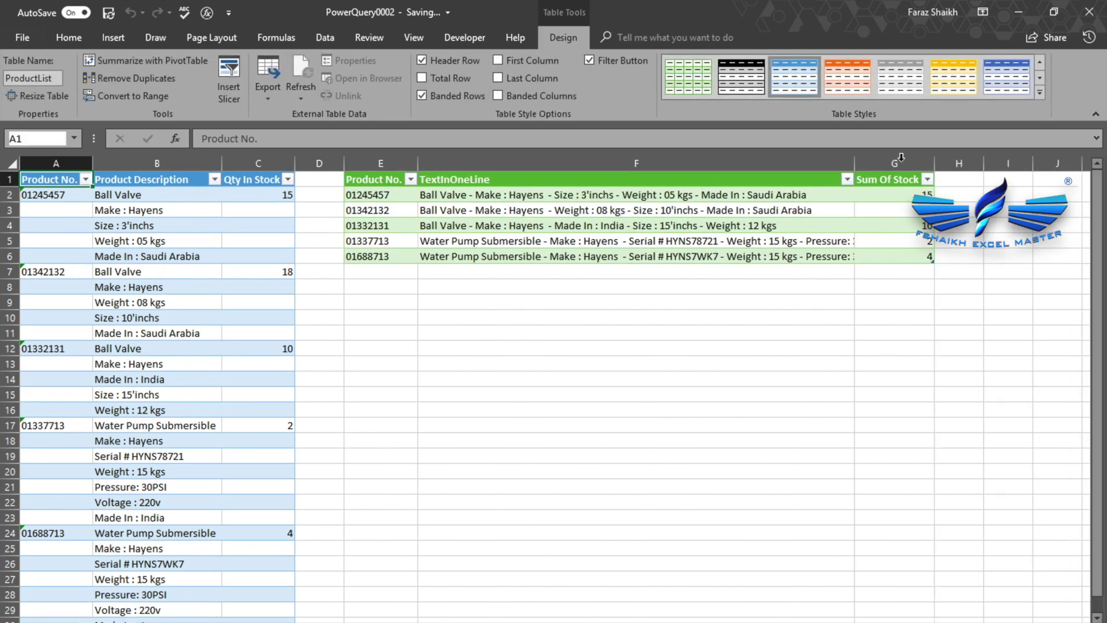
{"action": "left_click_drag", "start_coordinate": [860, 165], "coordinate": [742, 164]}
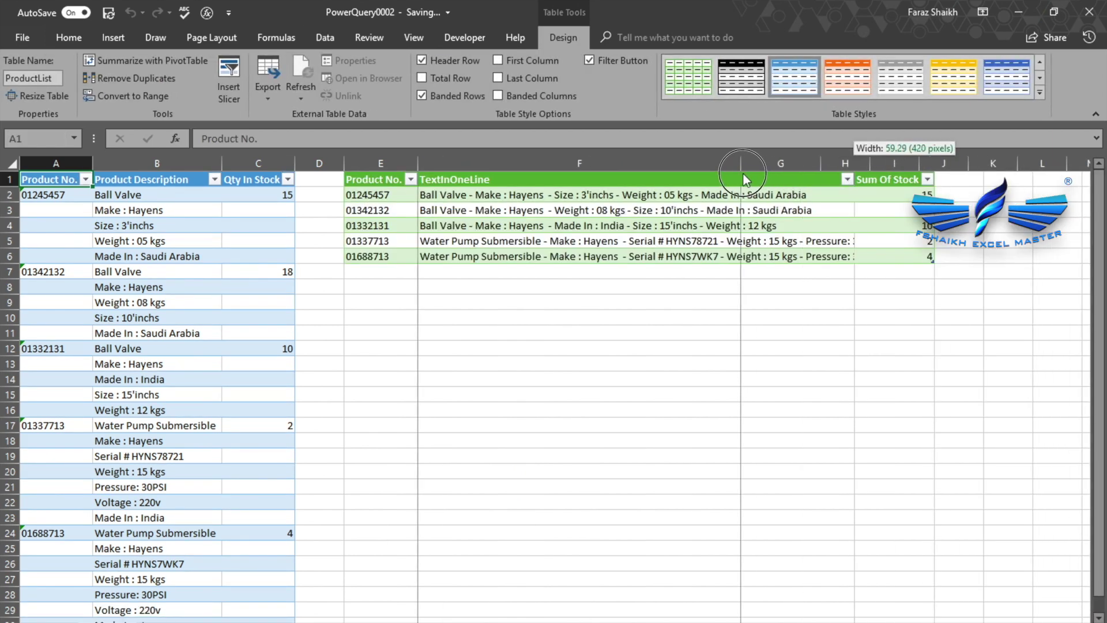
{"action": "left_click", "coordinate": [613, 163]}
{"action": "left_click", "coordinate": [68, 38]}
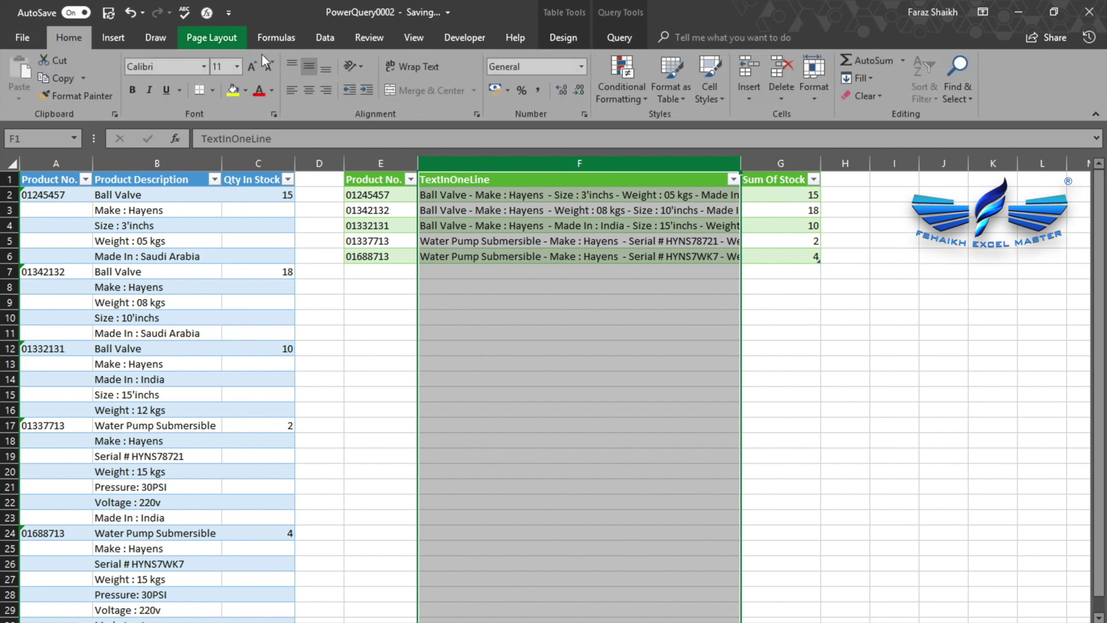
{"action": "left_click", "coordinate": [407, 68]}
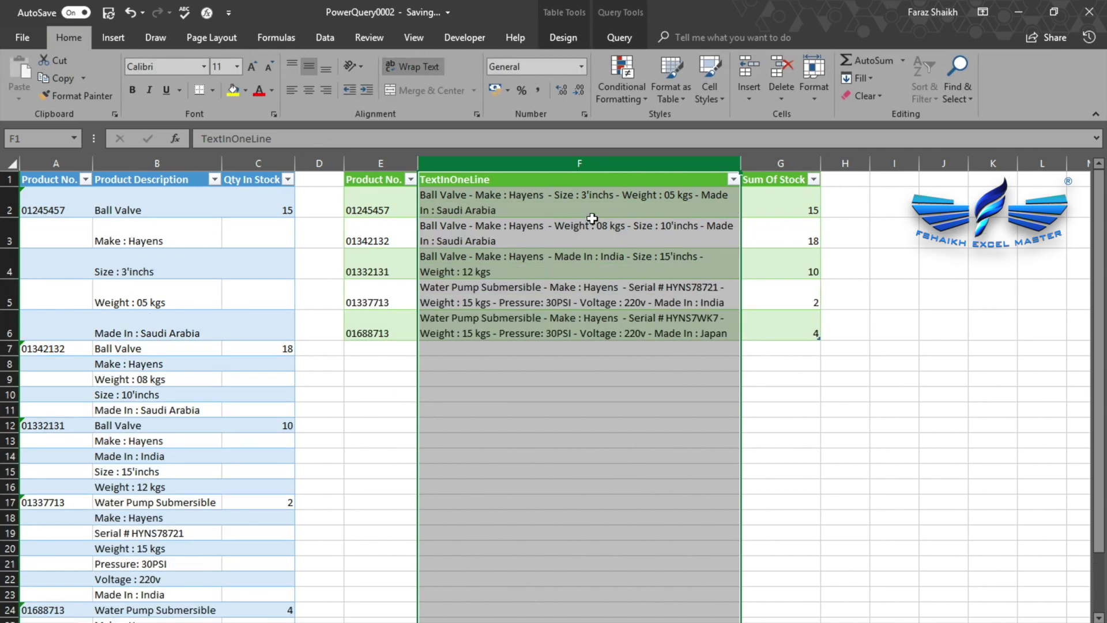
{"action": "left_click", "coordinate": [587, 222]}
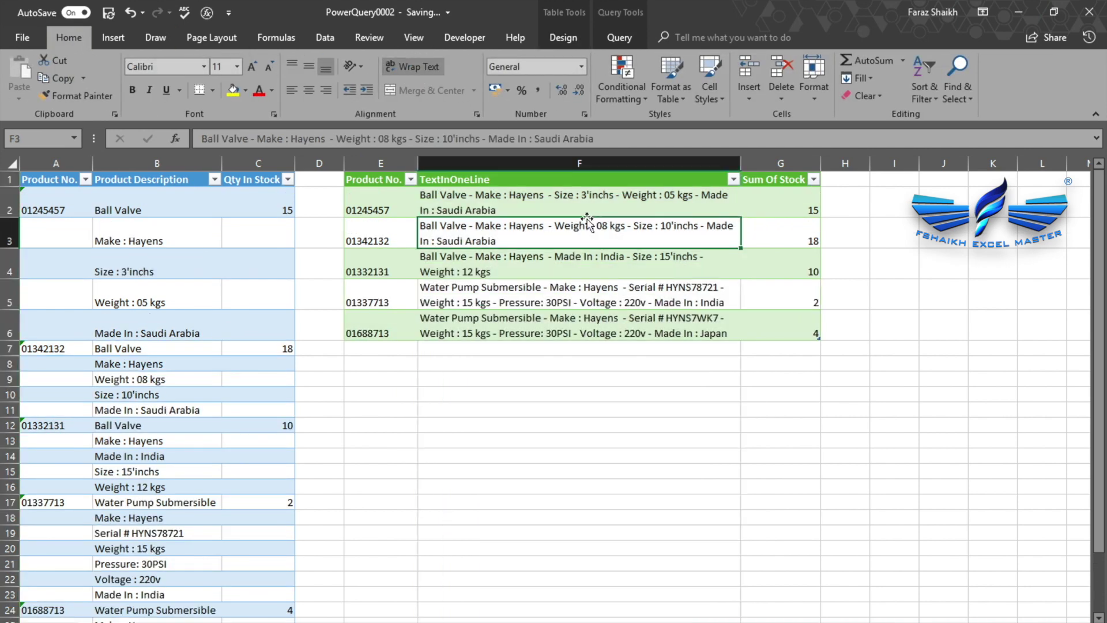
Middle-align the product numbers in column E
{"action": "left_click", "coordinate": [387, 161]}
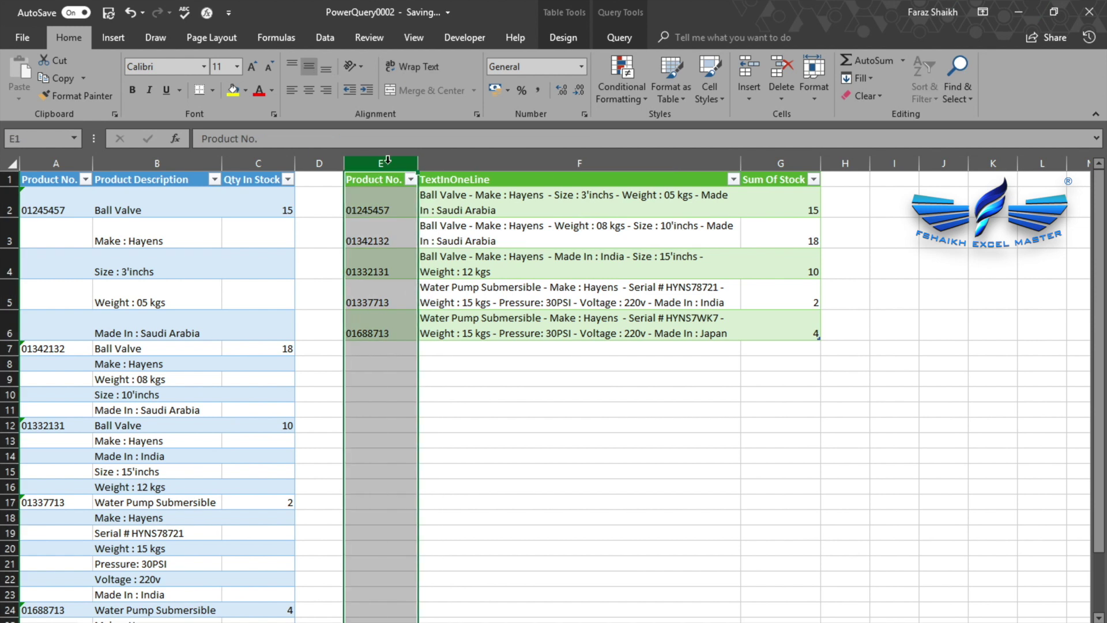
{"action": "left_click", "coordinate": [310, 68]}
{"action": "left_click", "coordinate": [406, 199]}
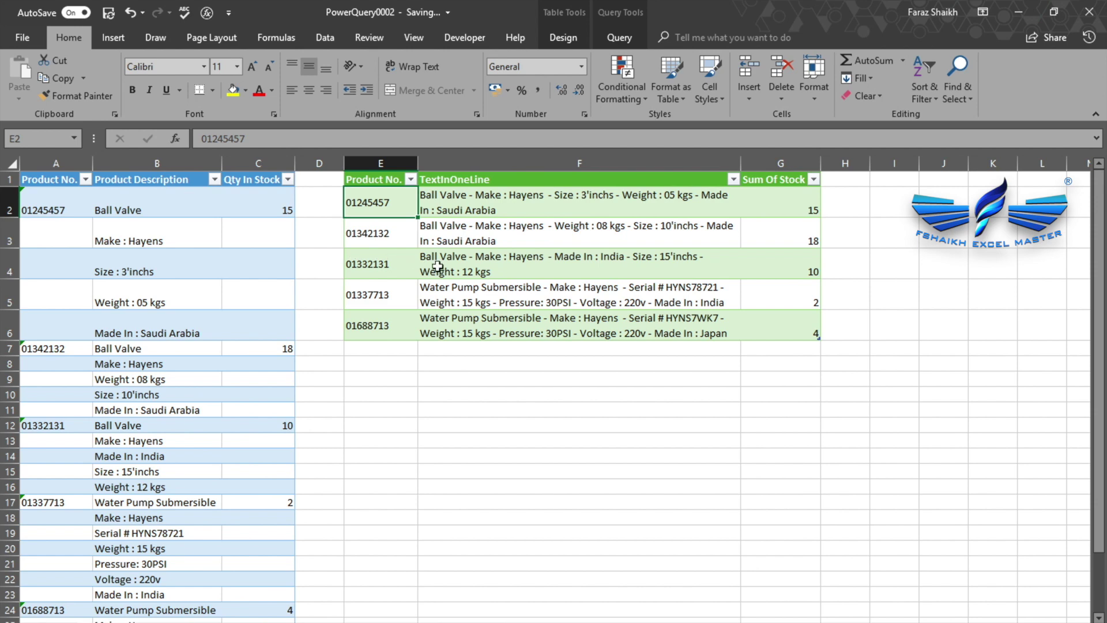
Paste the two new product rows starting at cell A31
{"action": "scroll", "coordinate": [270, 334], "scroll_direction": "down", "scroll_amount": 1}
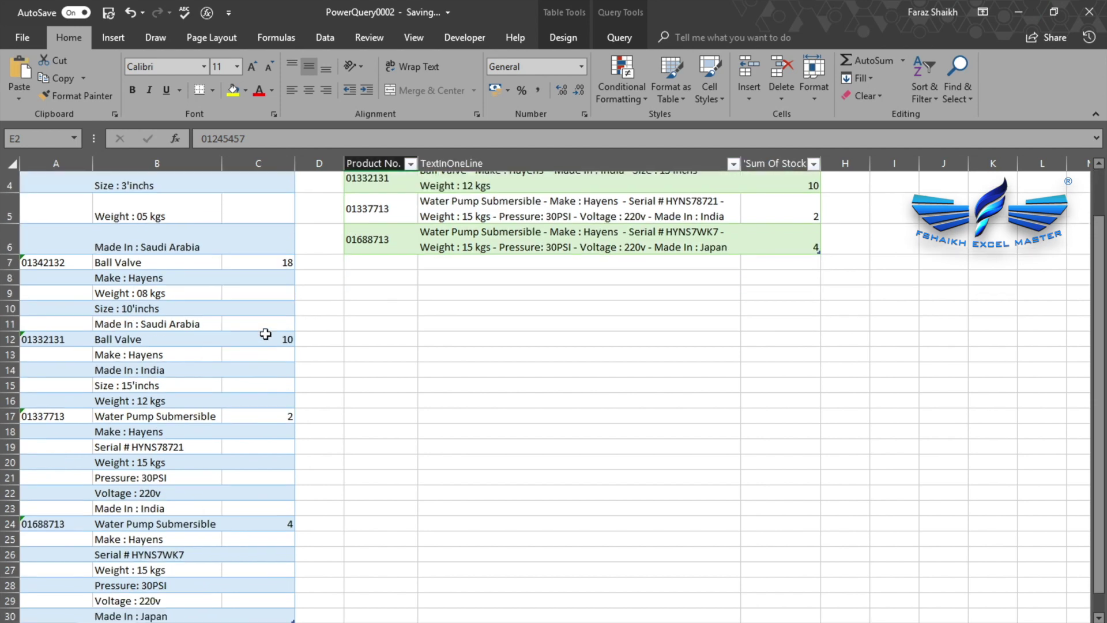
{"action": "scroll", "coordinate": [266, 333], "scroll_direction": "down", "scroll_amount": 5}
{"action": "left_click", "coordinate": [81, 361]}
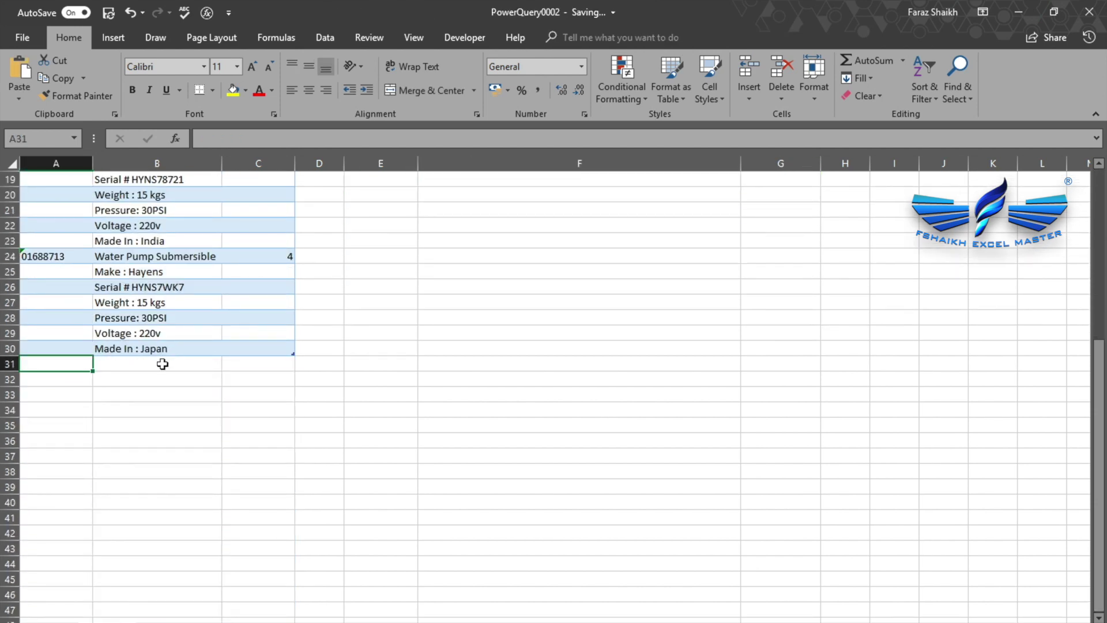
{"action": "key", "text": "ctrl+v"}
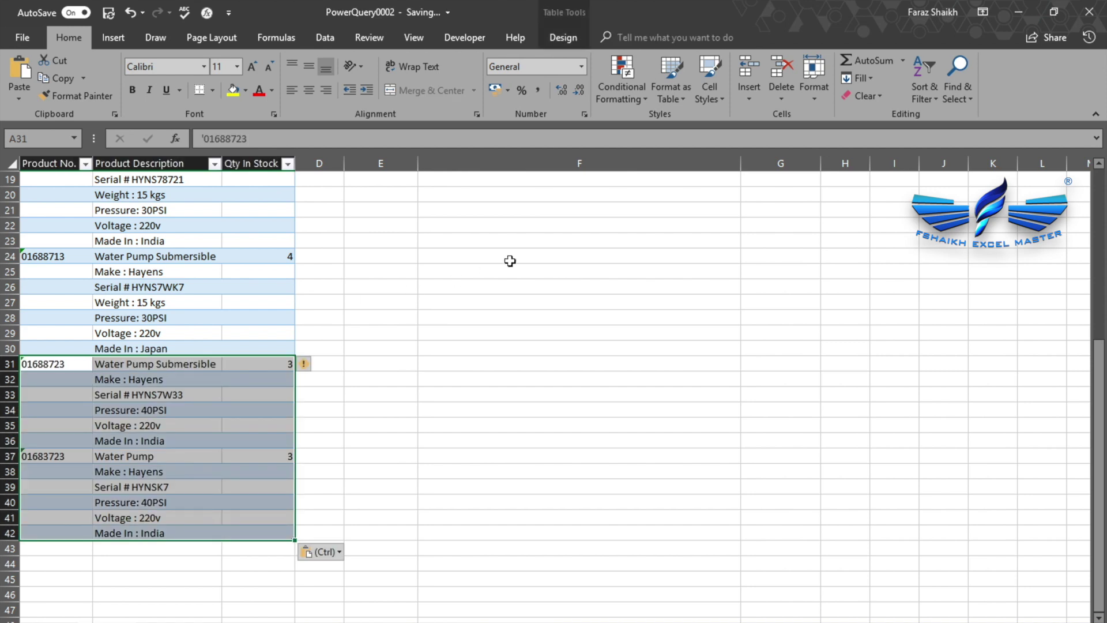
Refresh the output table so products 01688723 and 01683723 appear
{"action": "scroll", "coordinate": [509, 262], "scroll_direction": "up", "scroll_amount": 6}
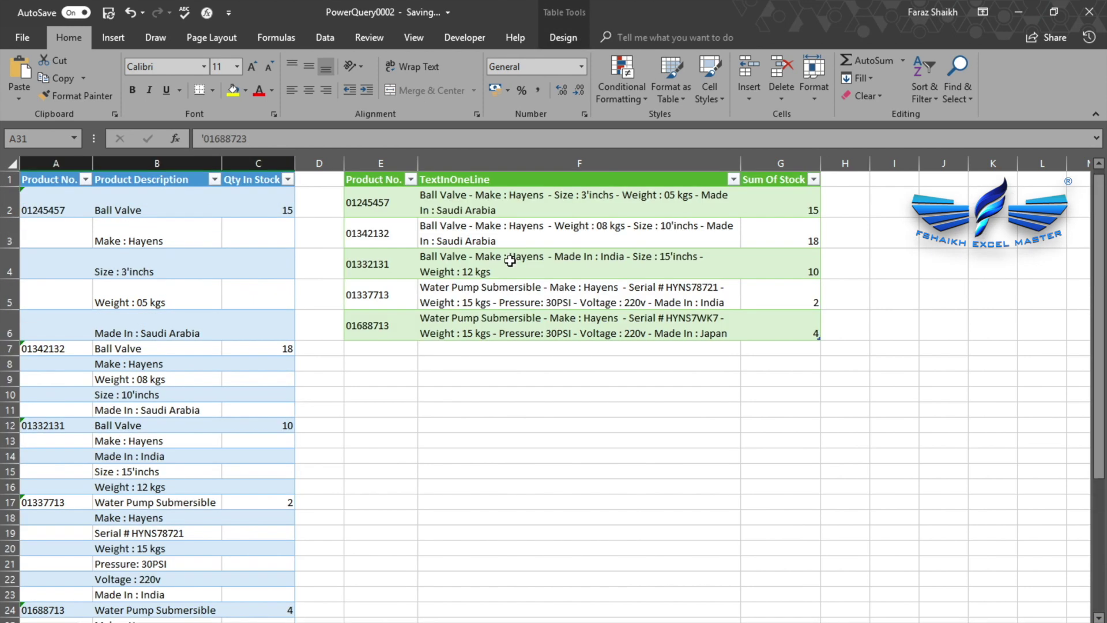
{"action": "left_click", "coordinate": [526, 233]}
{"action": "left_click", "coordinate": [562, 37]}
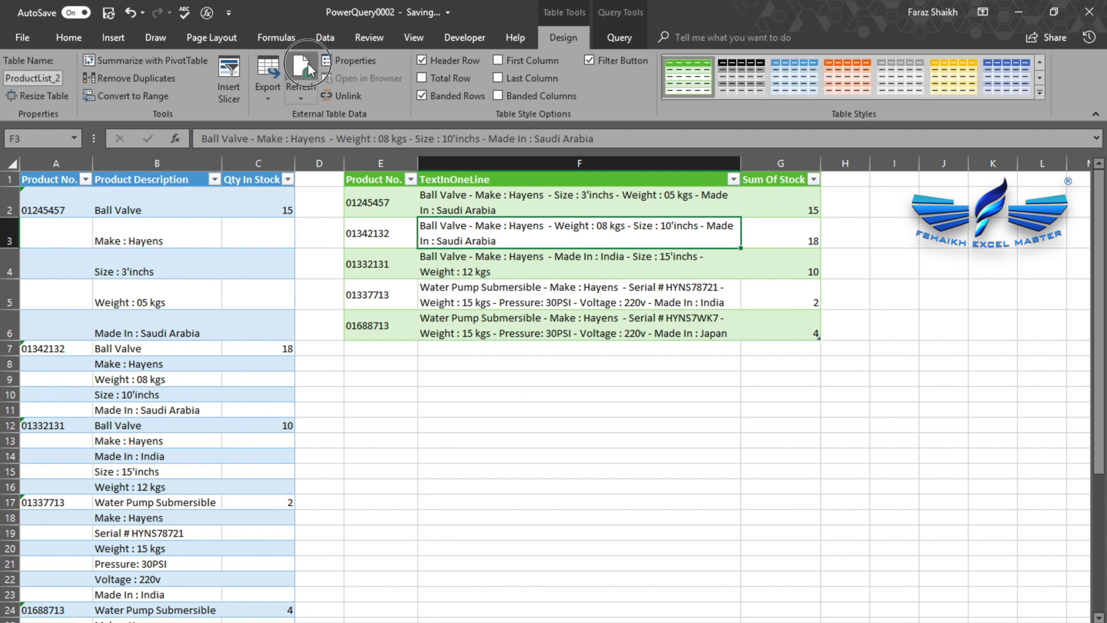
{"action": "left_click", "coordinate": [301, 72]}
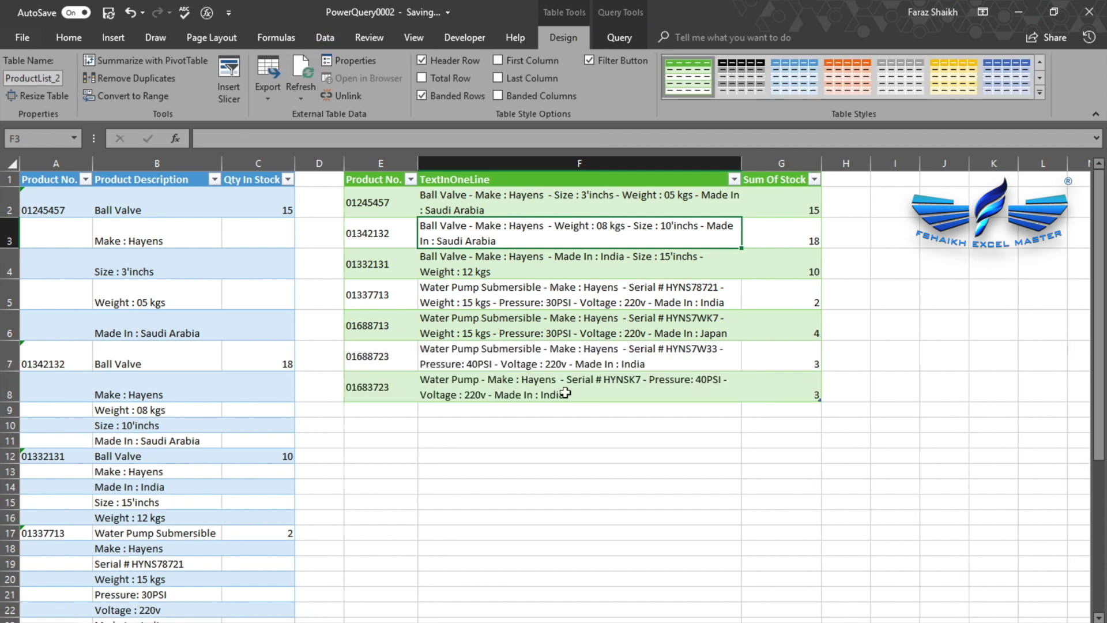